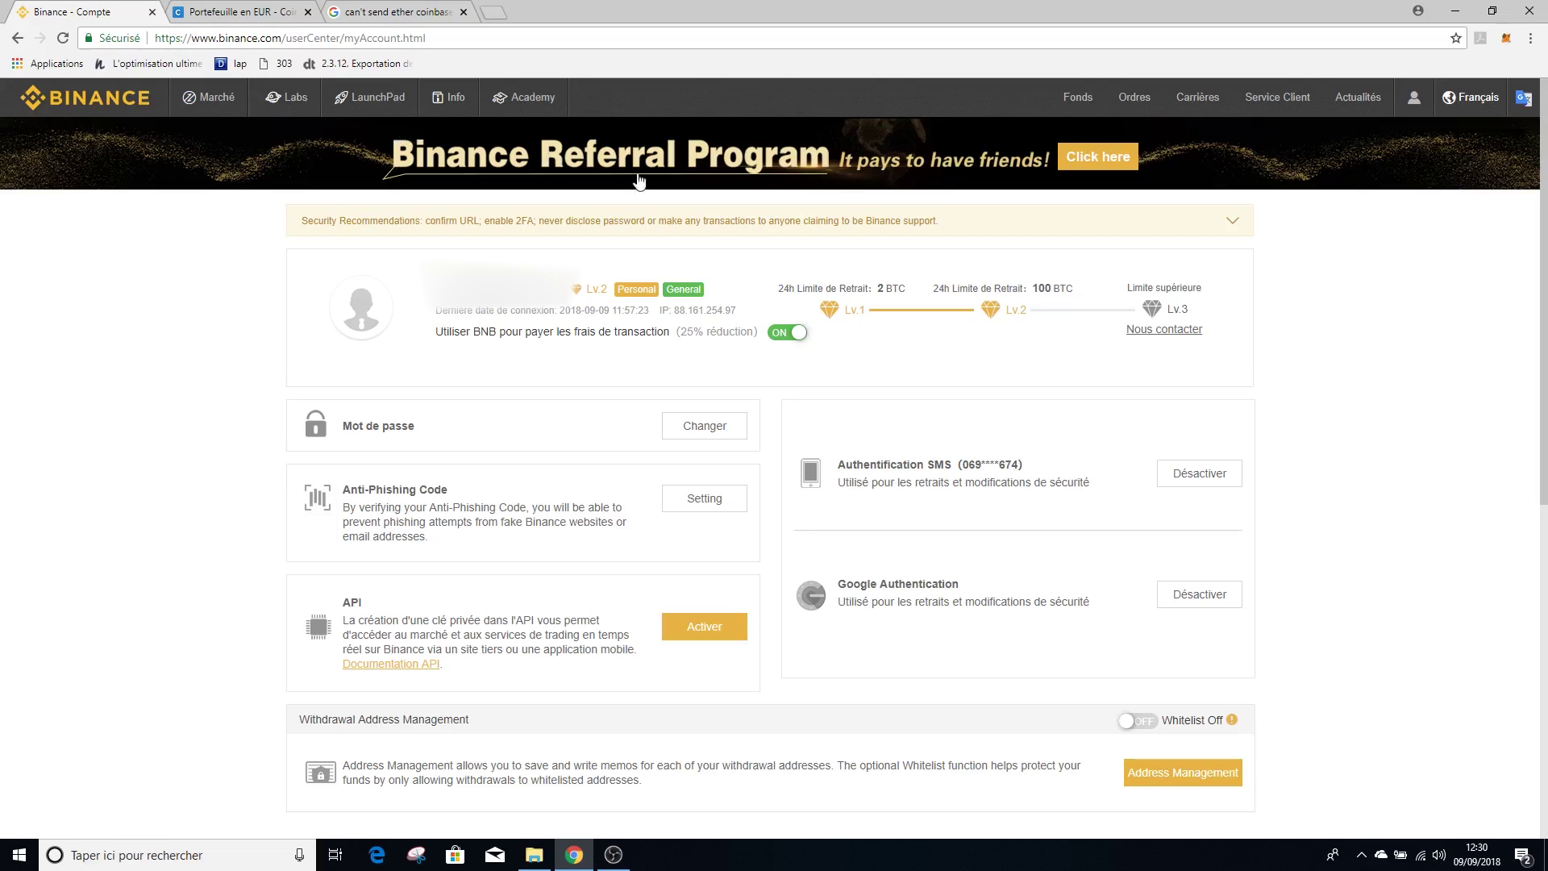
# Bring up the Fonds dropdown in Binance's top navigation bar.
pyautogui.moveTo(1065, 113)
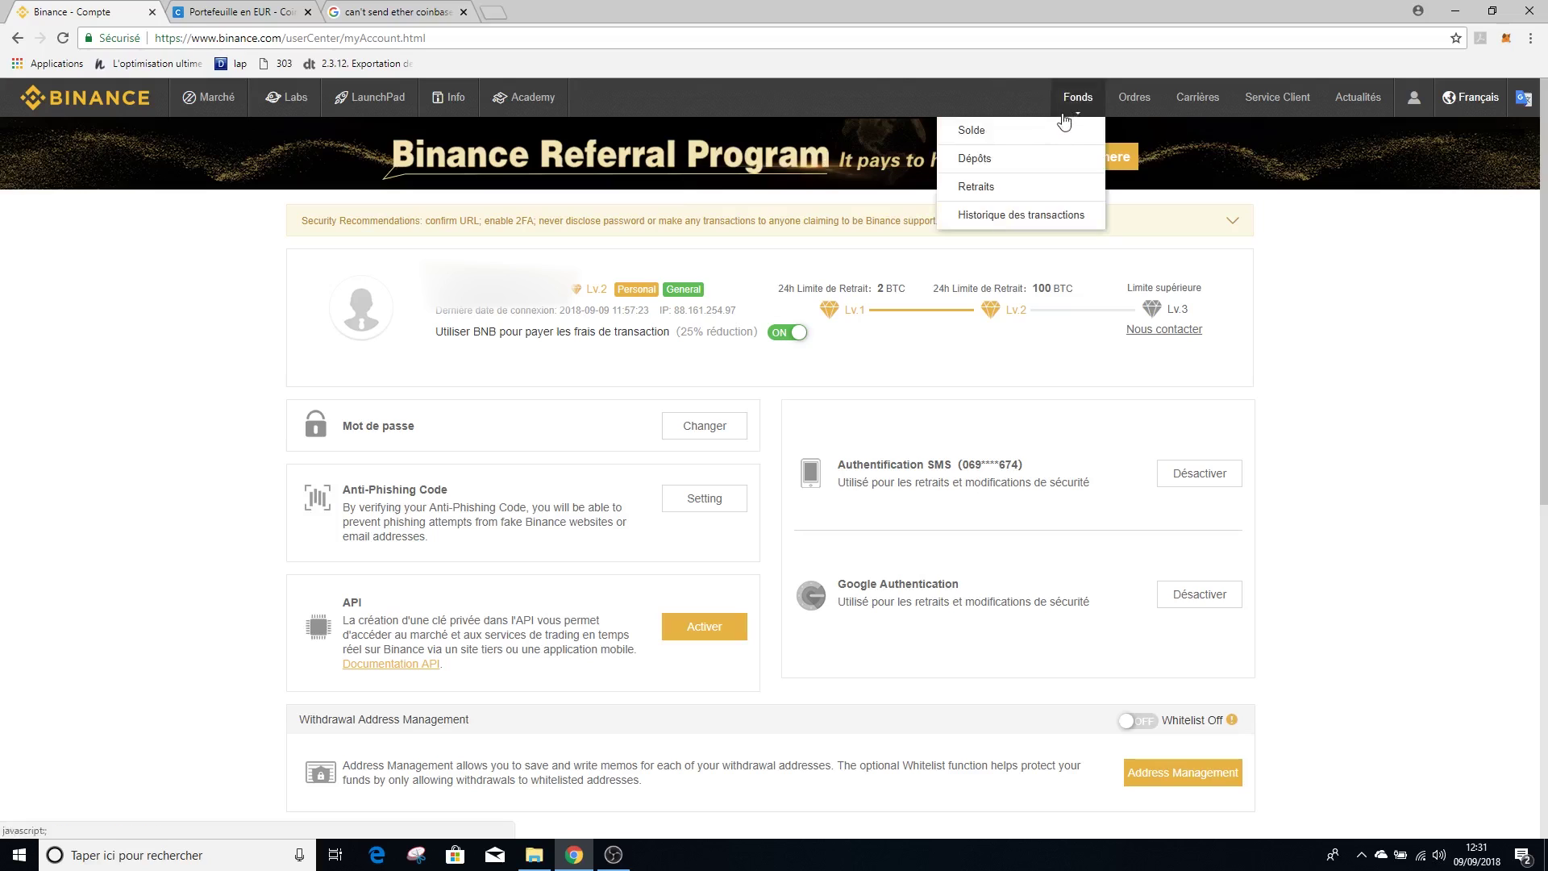
# Open Binance's deposit page and display the Ethereum deposit details.
pyautogui.click(976, 168)
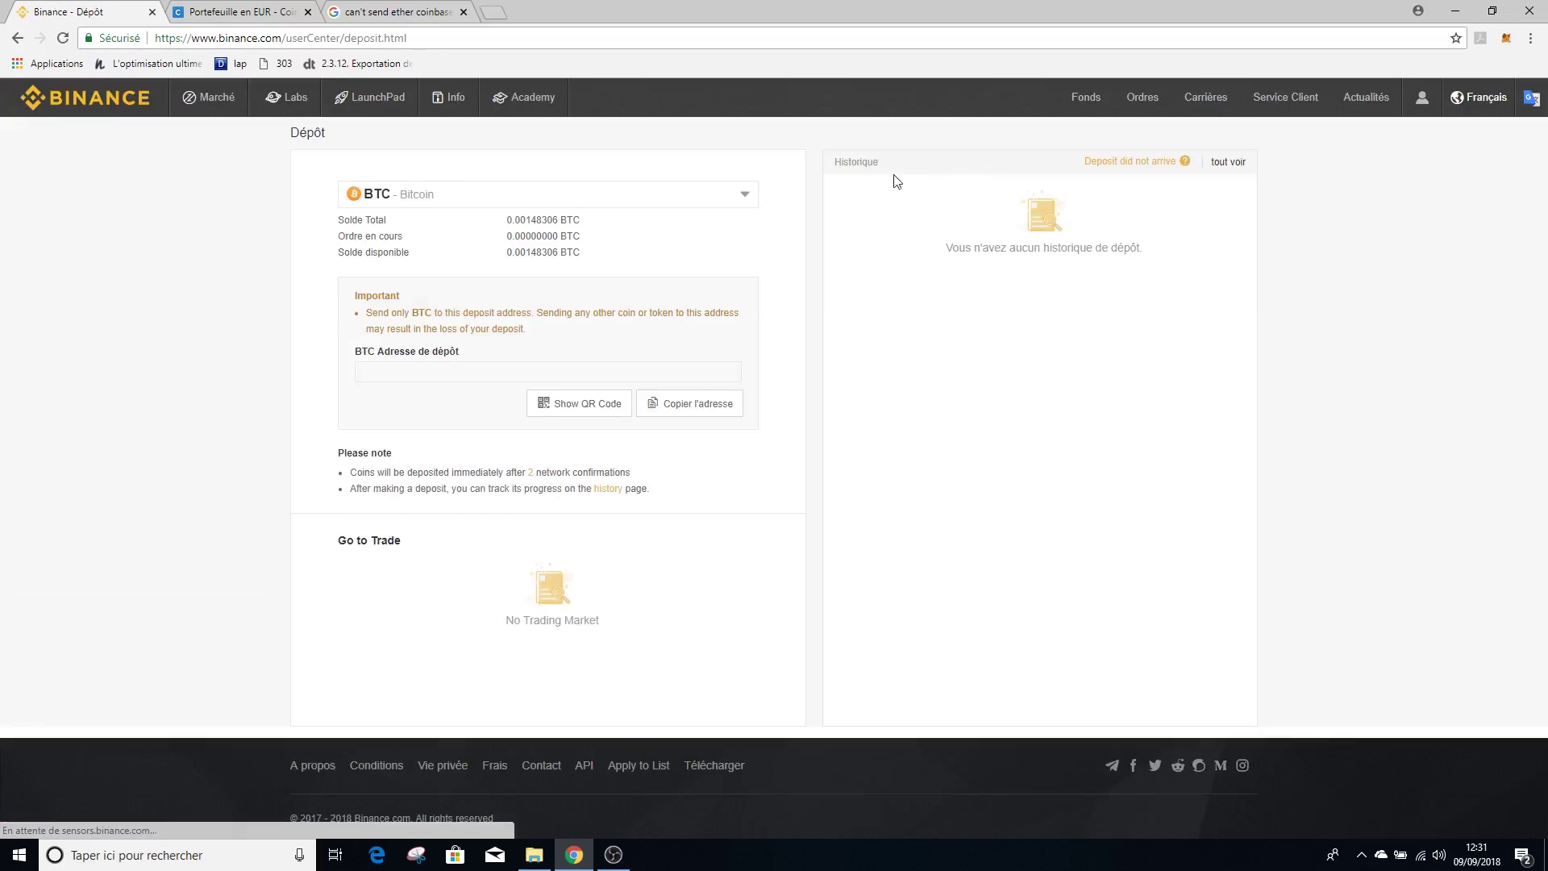
pyautogui.click(492, 197)
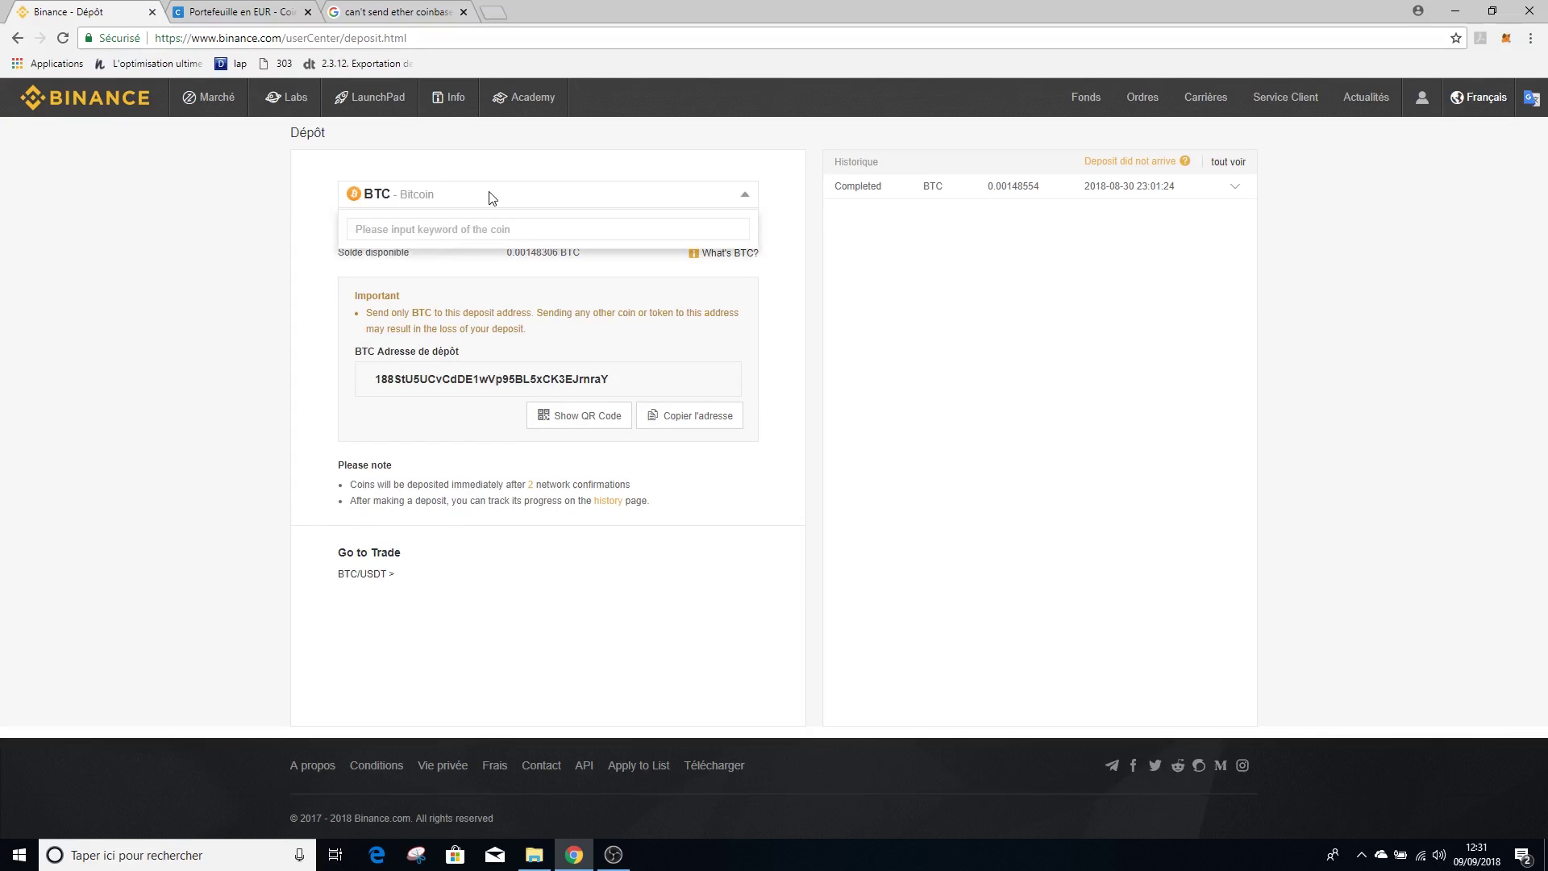
pyautogui.click(407, 229)
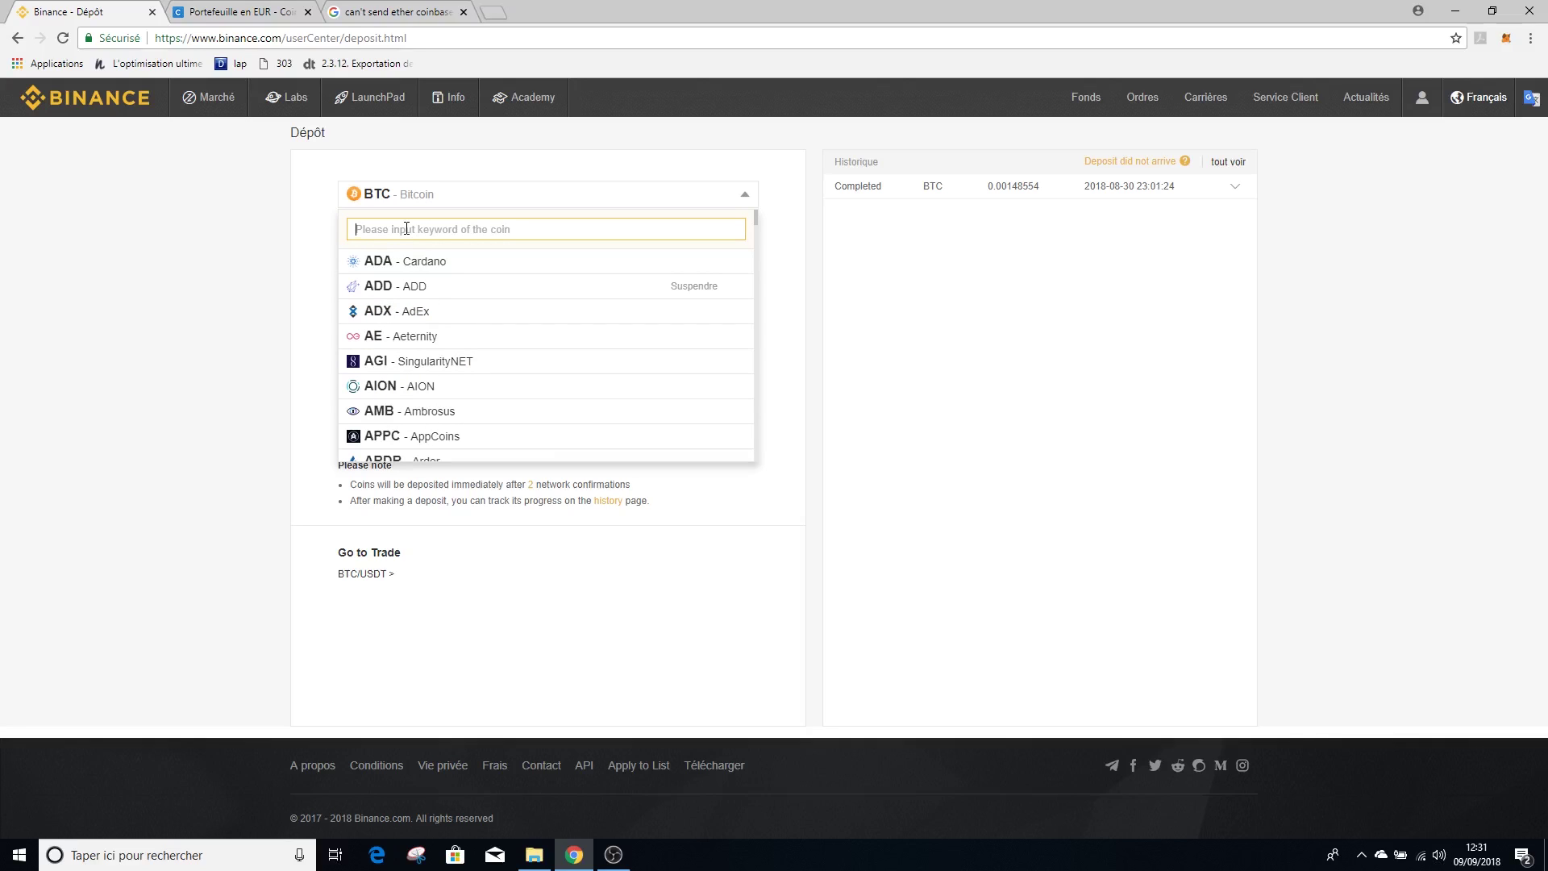
pyautogui.write('eth')
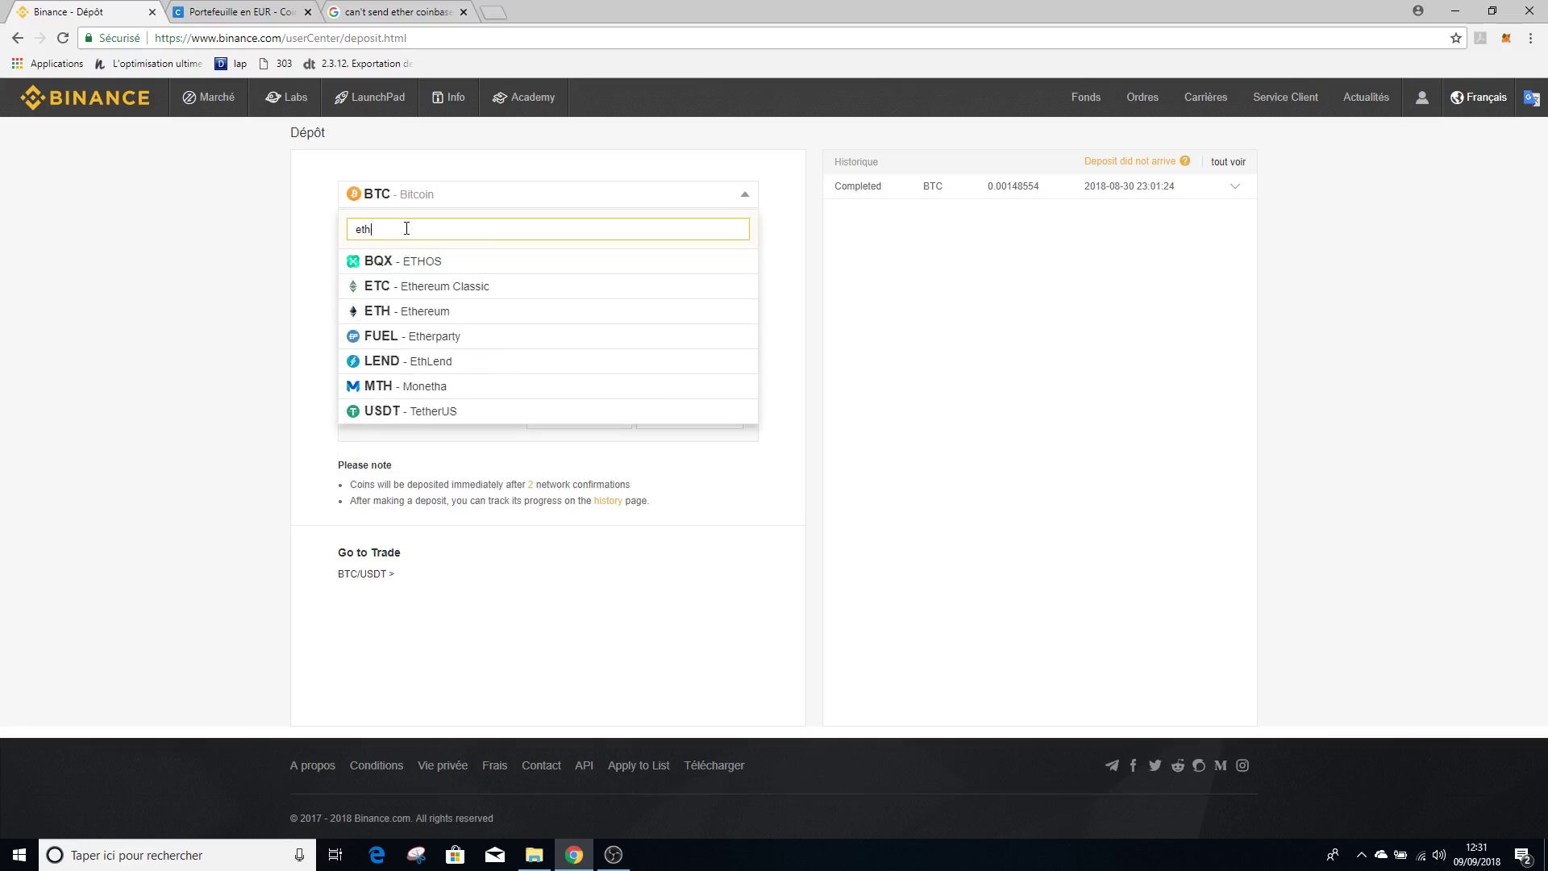
pyautogui.click(402, 311)
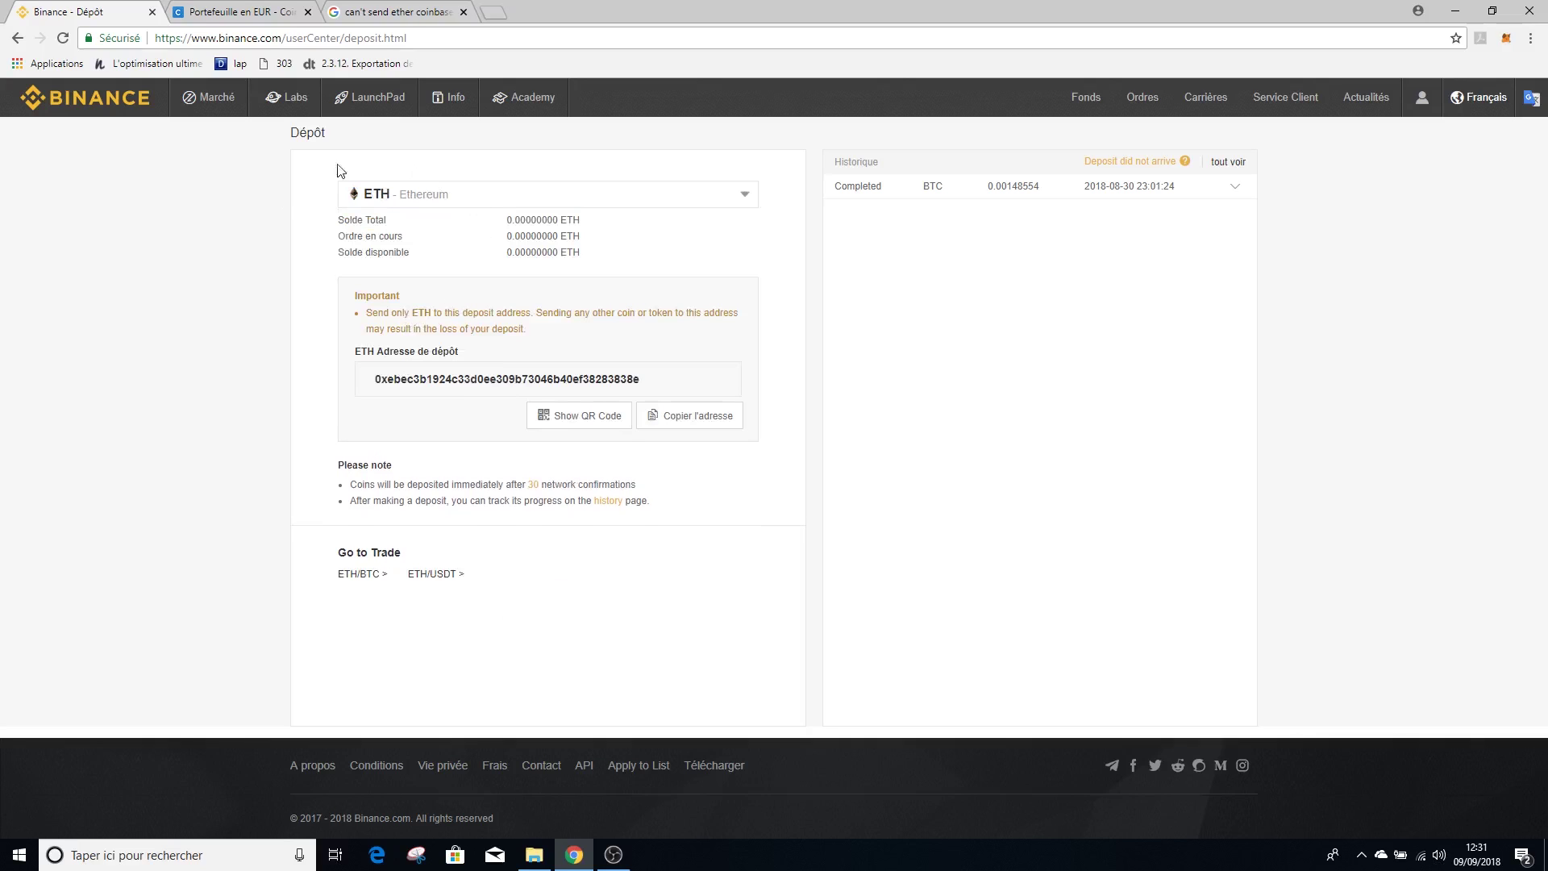
# Switch the deposit coin back to BTC and select its deposit address.
pyautogui.click(529, 203)
pyautogui.moveTo(450, 227); pyautogui.dragTo(292, 232)
pyautogui.write('btc')
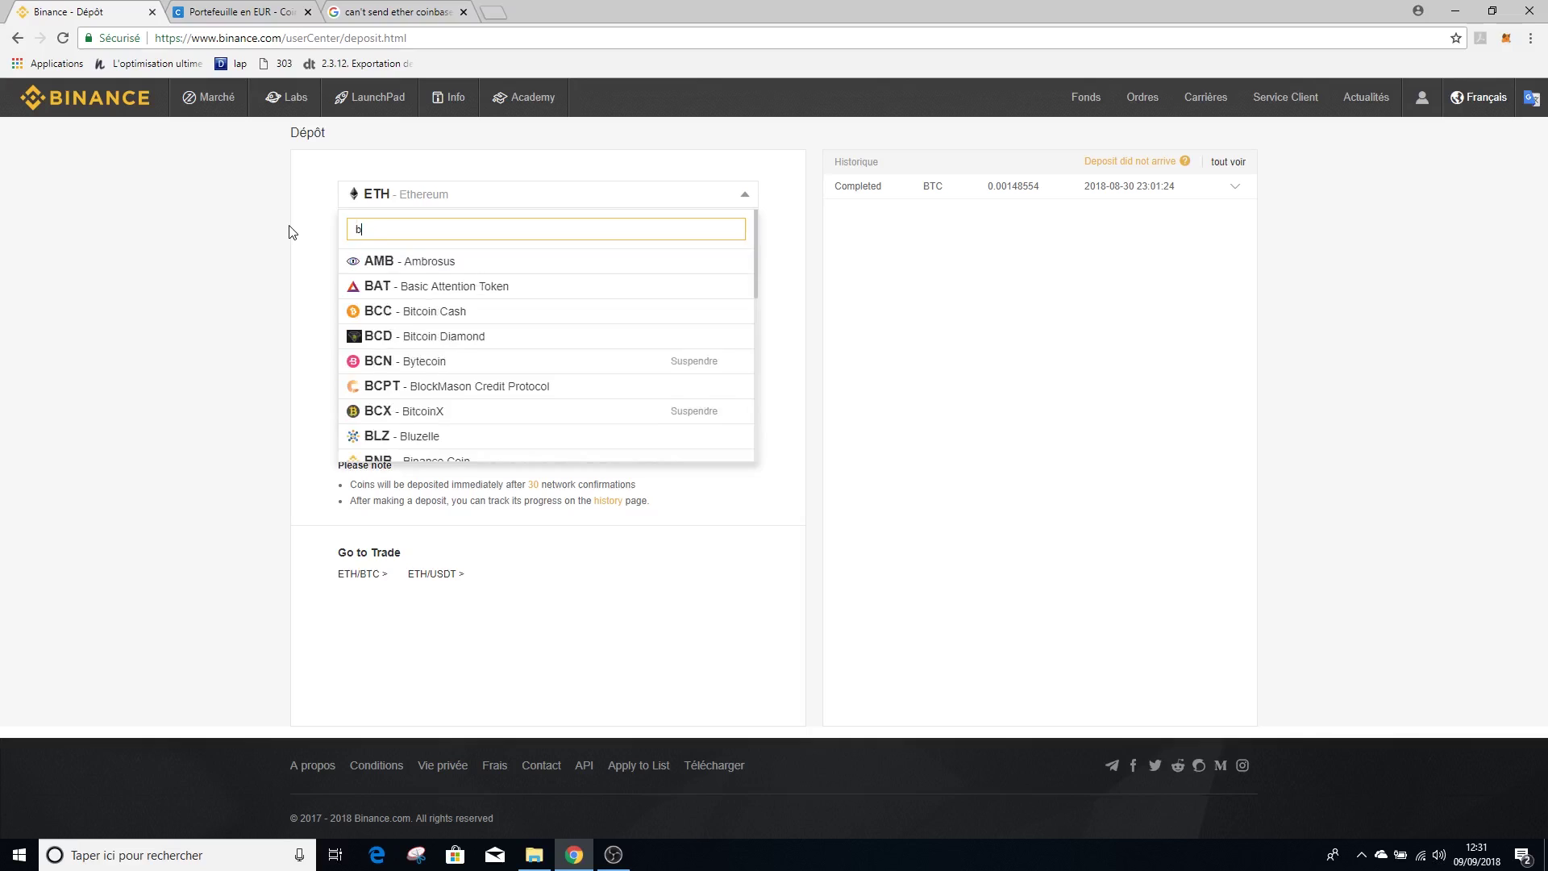
pyautogui.click(390, 264)
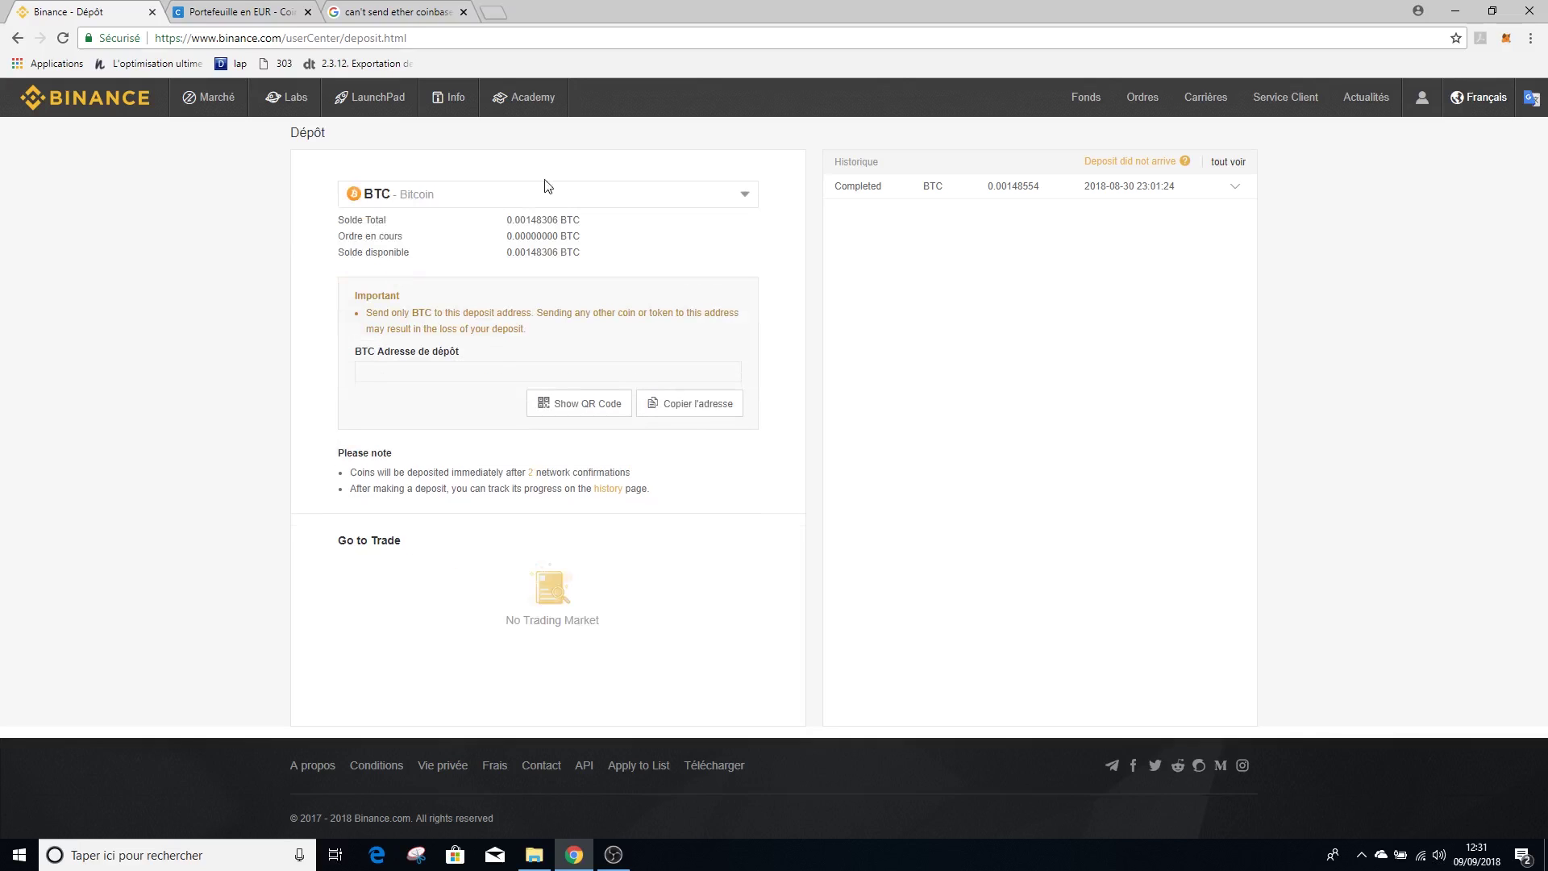
pyautogui.moveTo(621, 380); pyautogui.dragTo(372, 383)
pyautogui.hotkey('ctrl', 'c')
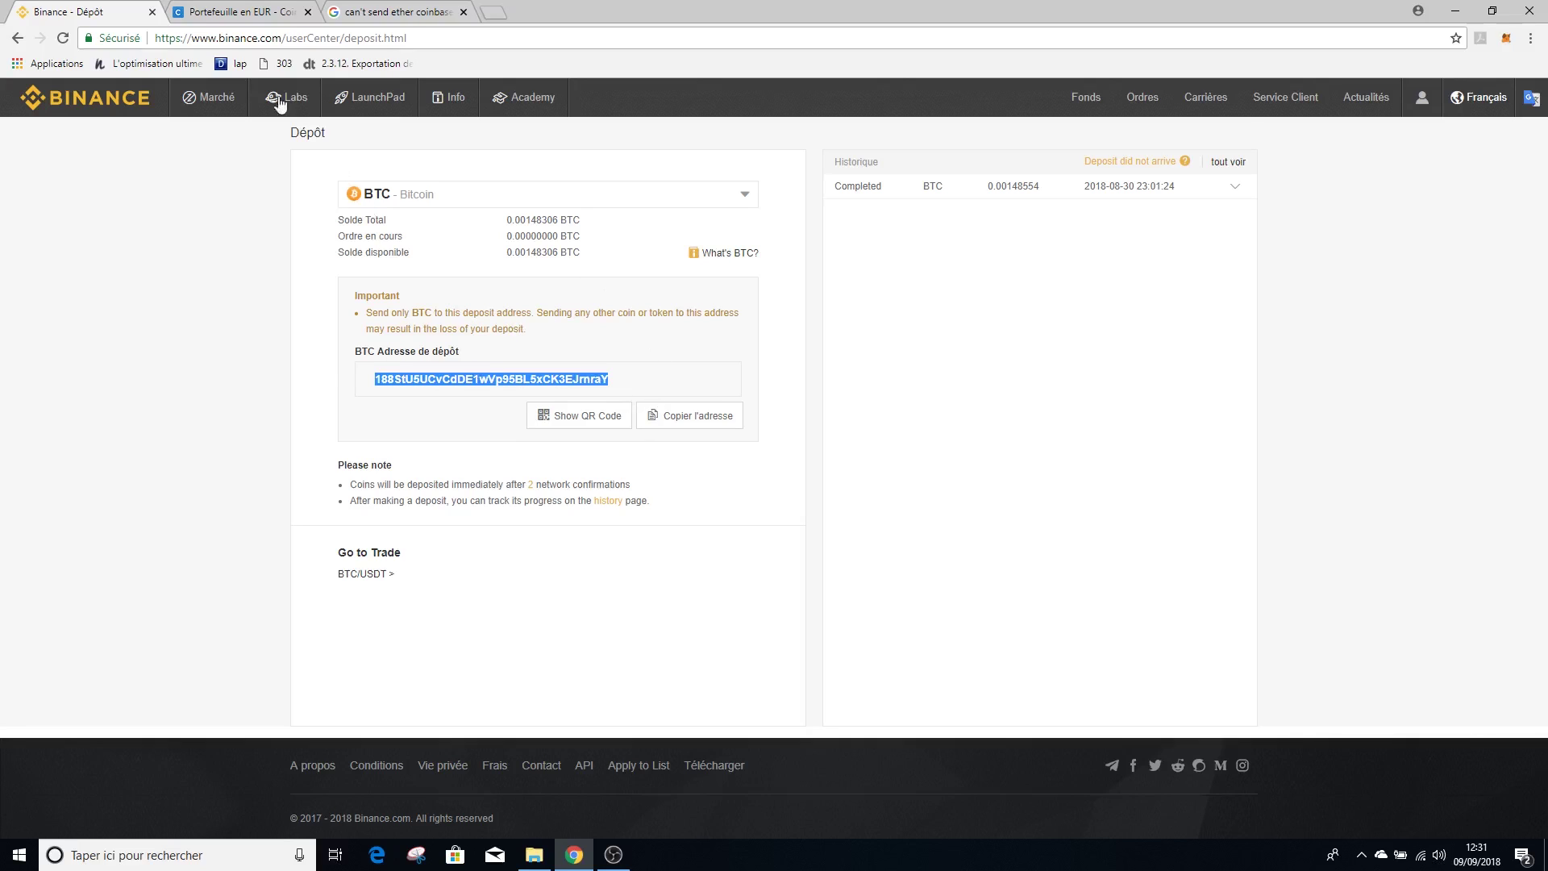
# Check the 6,50 € Coinbase dashboard, then start a BTC send from the BTC Wallet in Comptes.
pyautogui.click(218, 11)
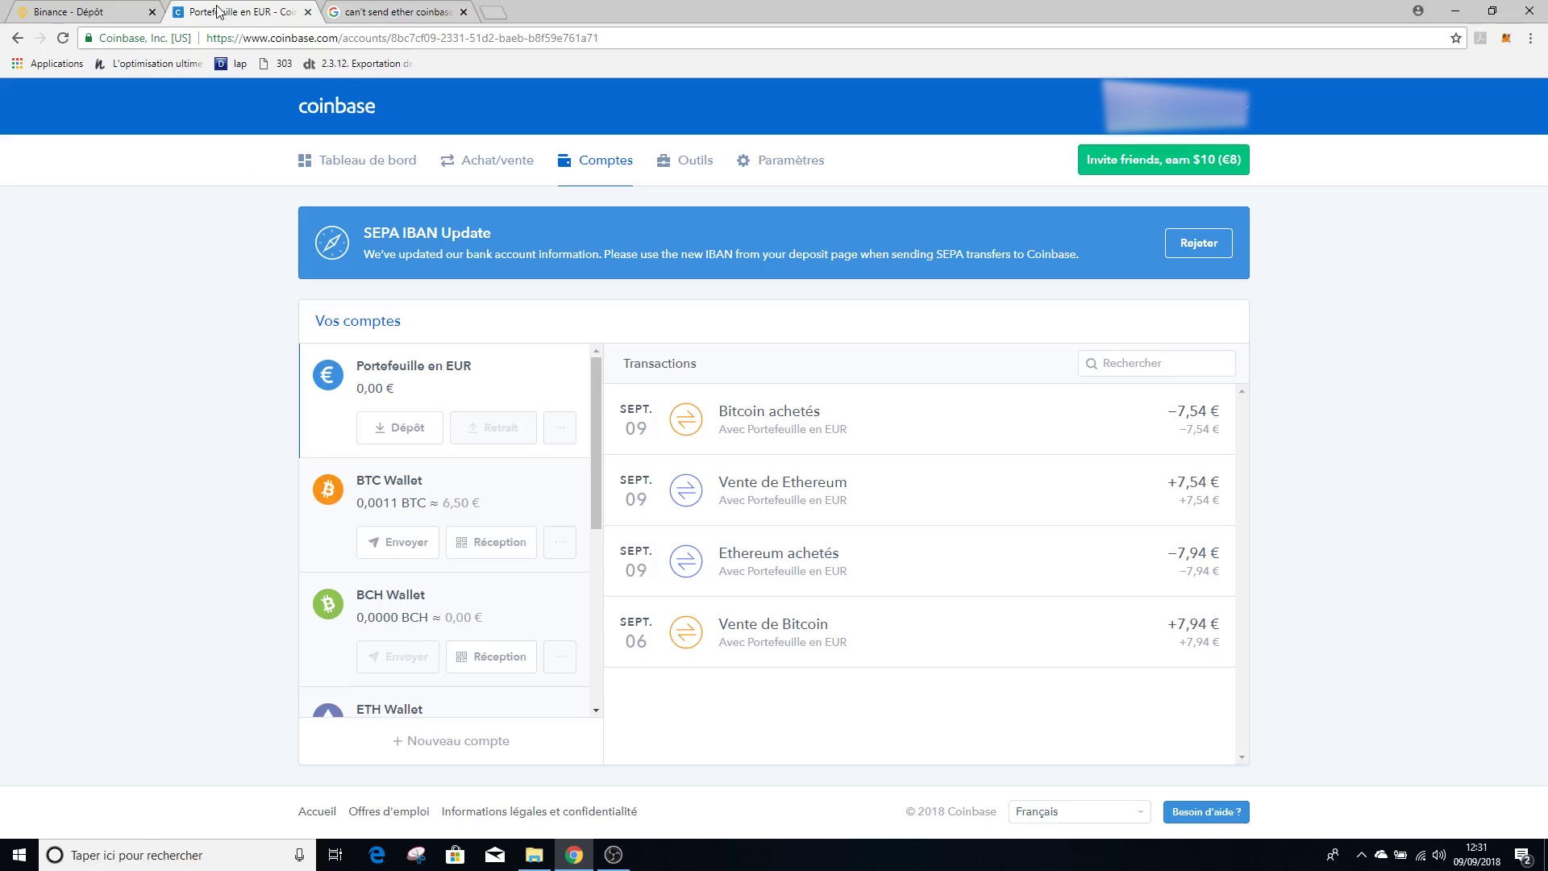
pyautogui.click(321, 105)
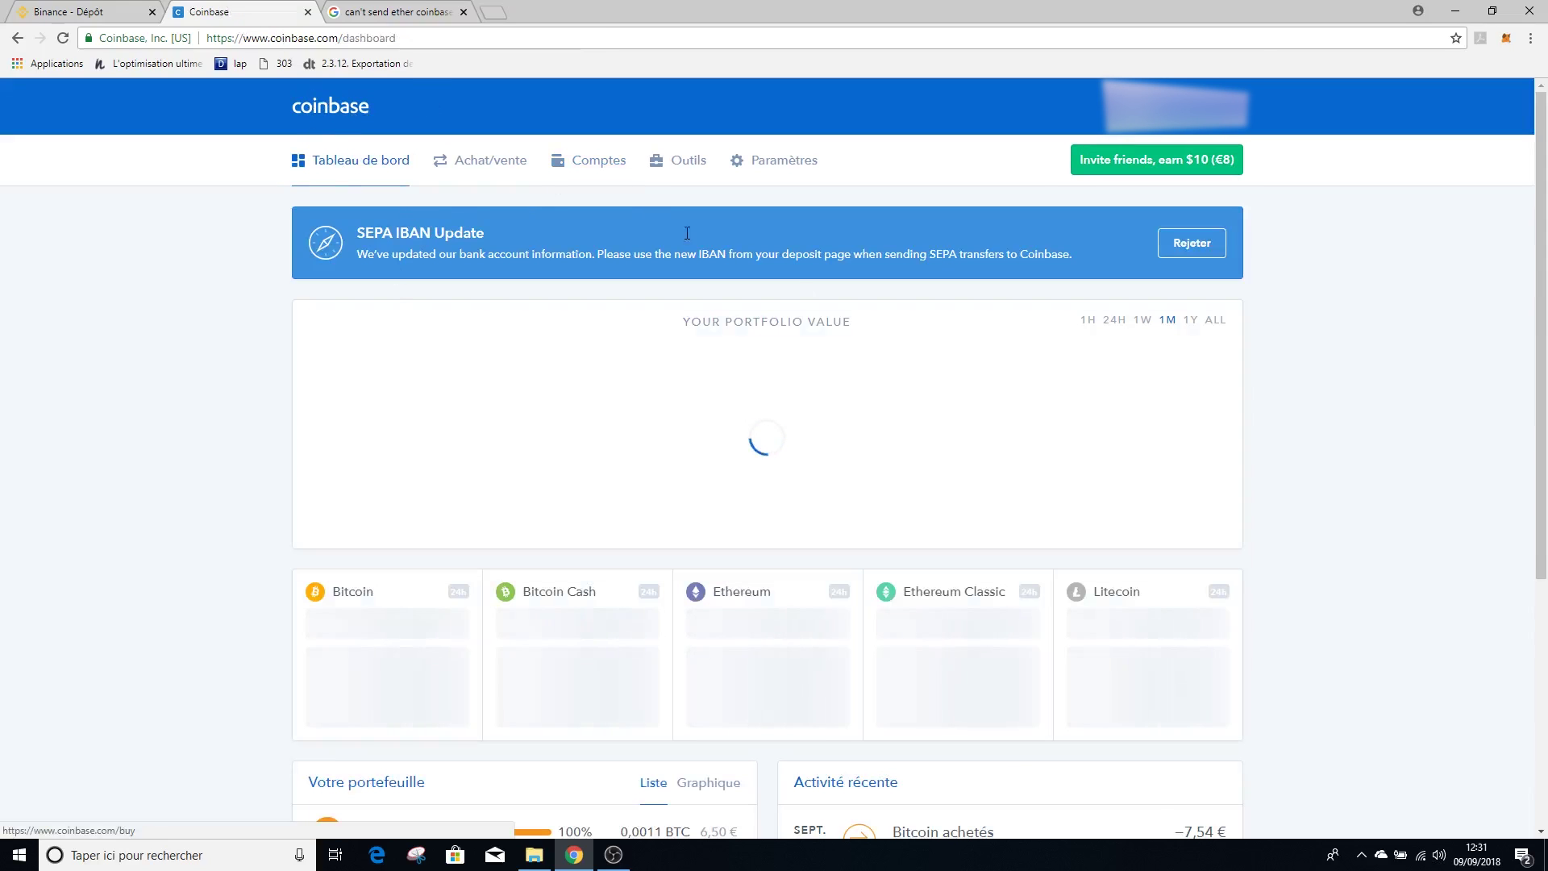
pyautogui.scroll(-1, 167, 412)
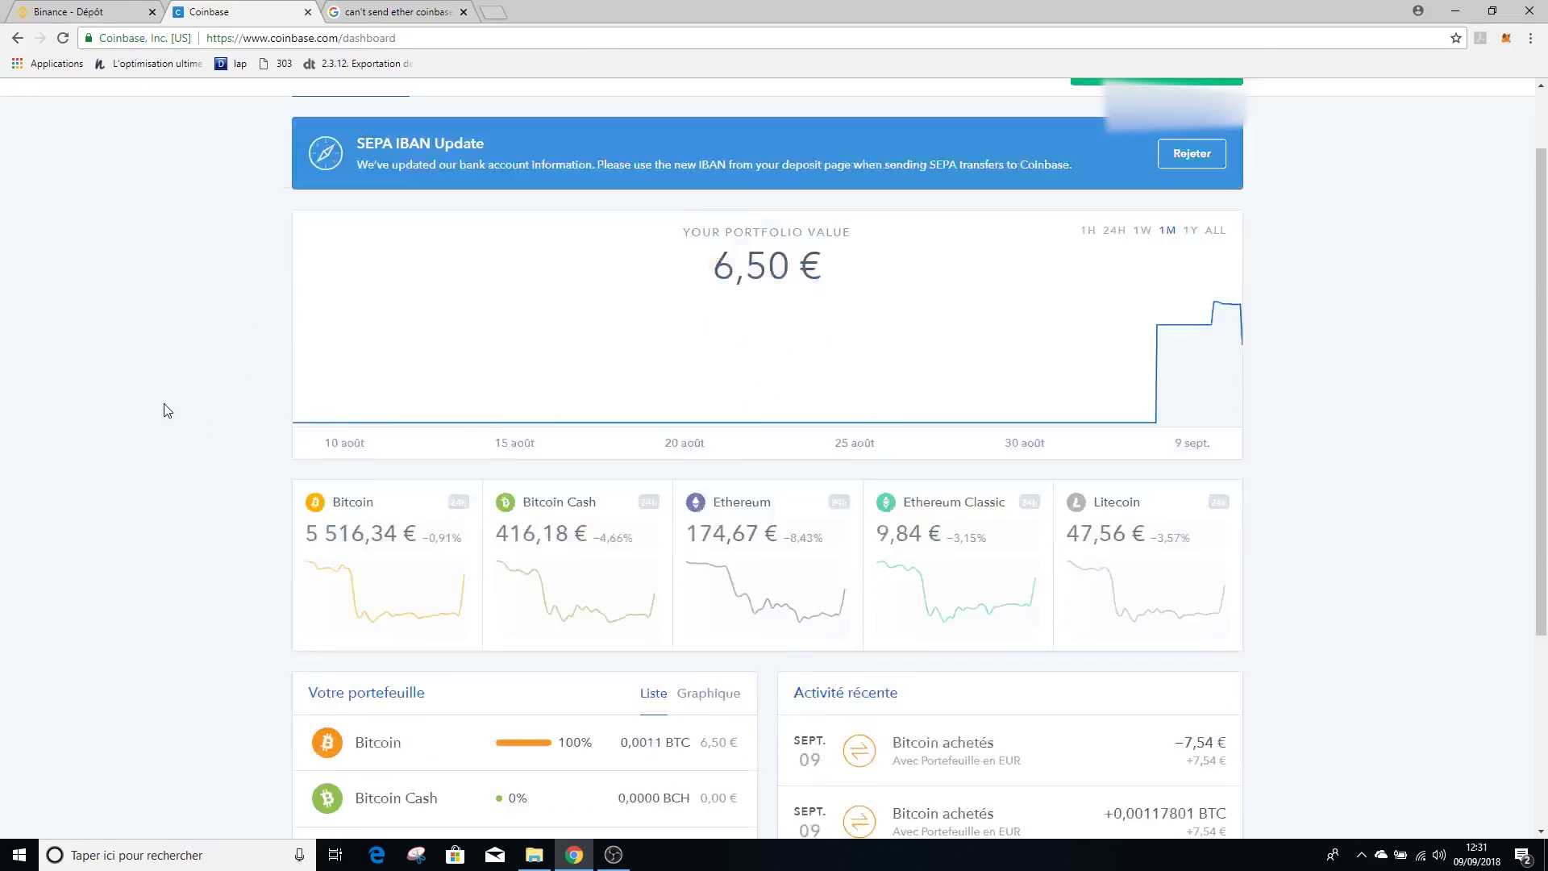
pyautogui.scroll(-3, 167, 411)
pyautogui.scroll(4, 196, 328)
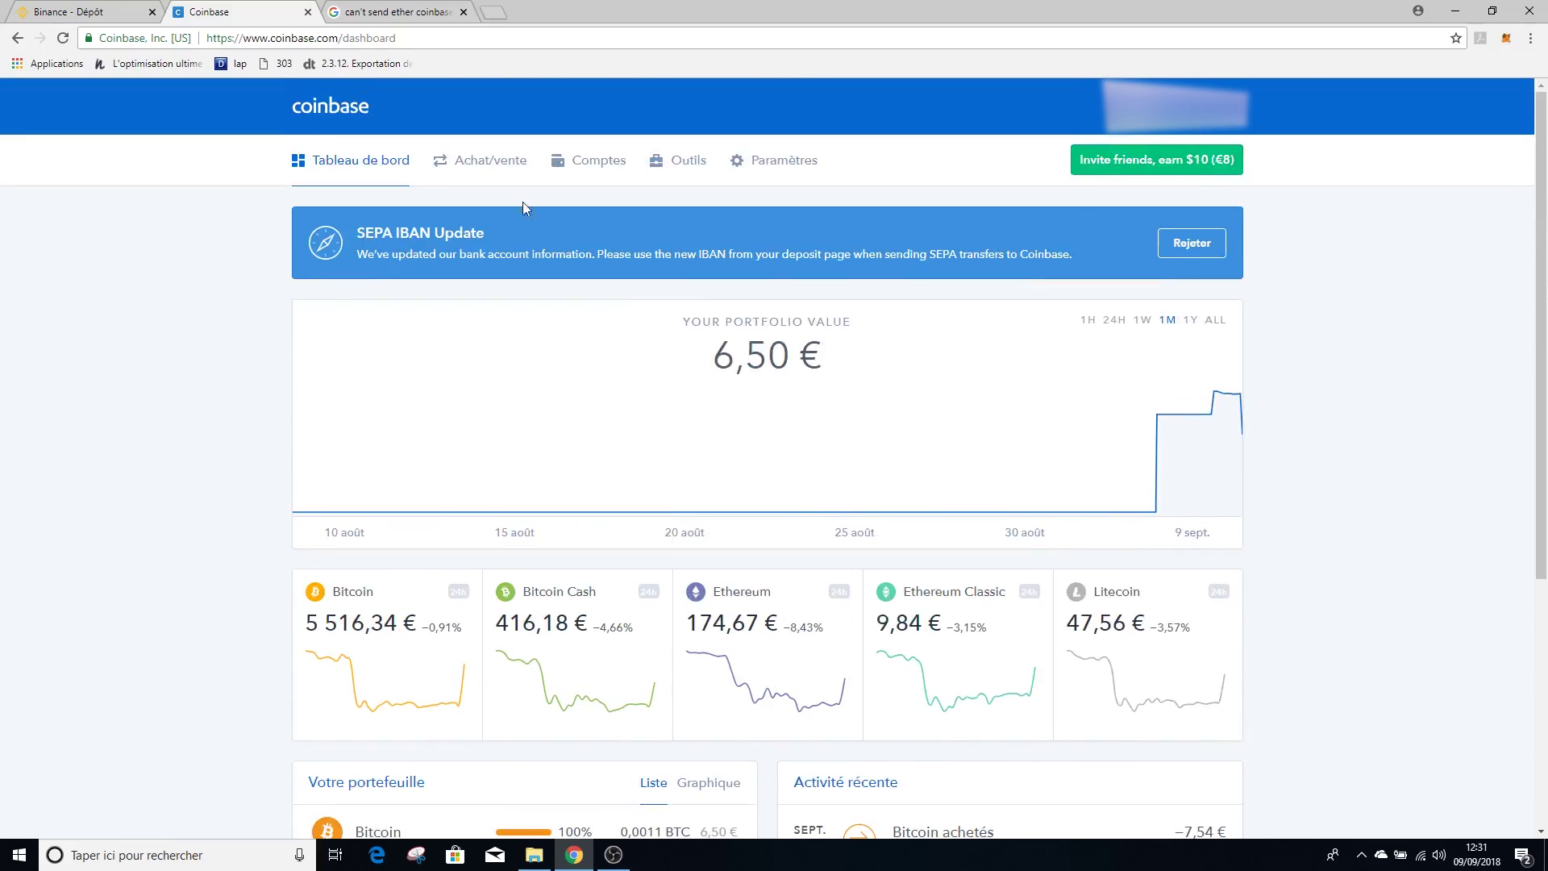
pyautogui.click(584, 165)
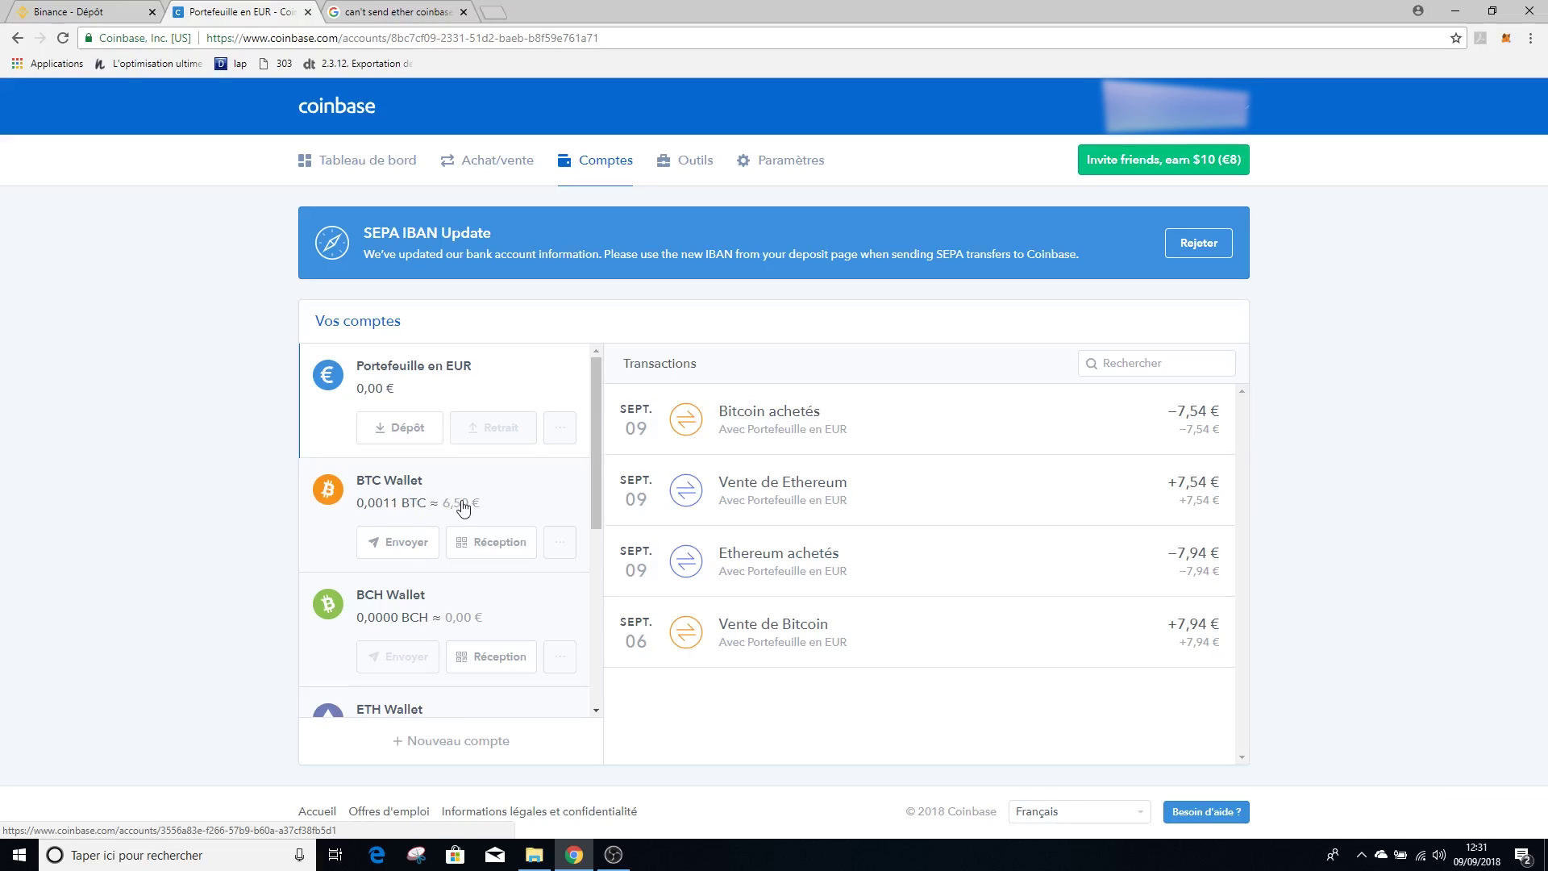
pyautogui.click(383, 543)
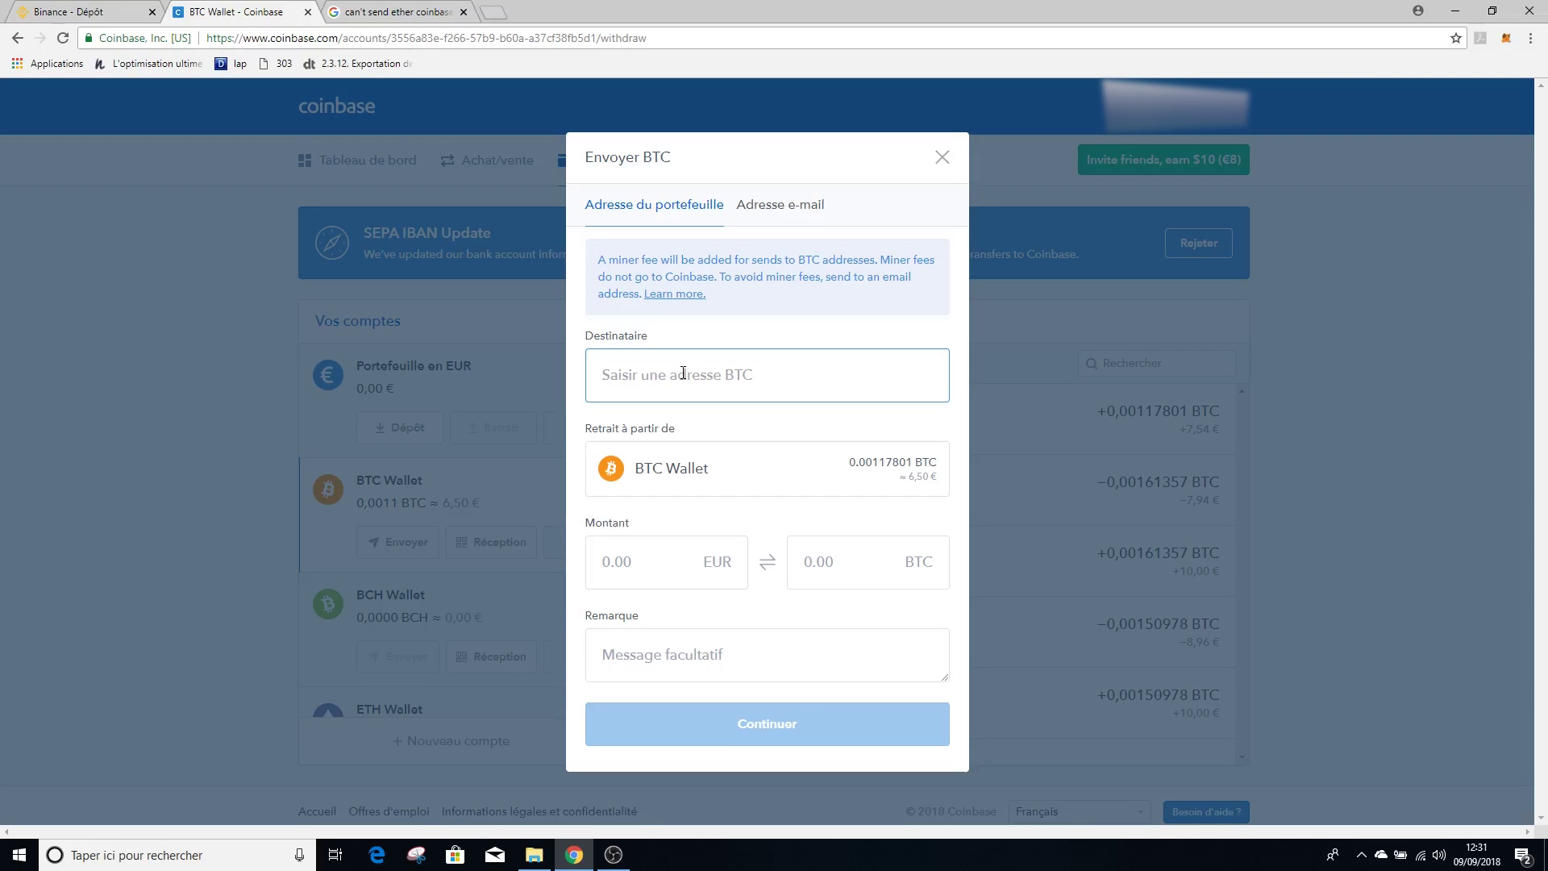
# Send the maximum 0.00115106 BTC (6,38 €) to the pasted Binance address and continue.
pyautogui.click(112, 9)
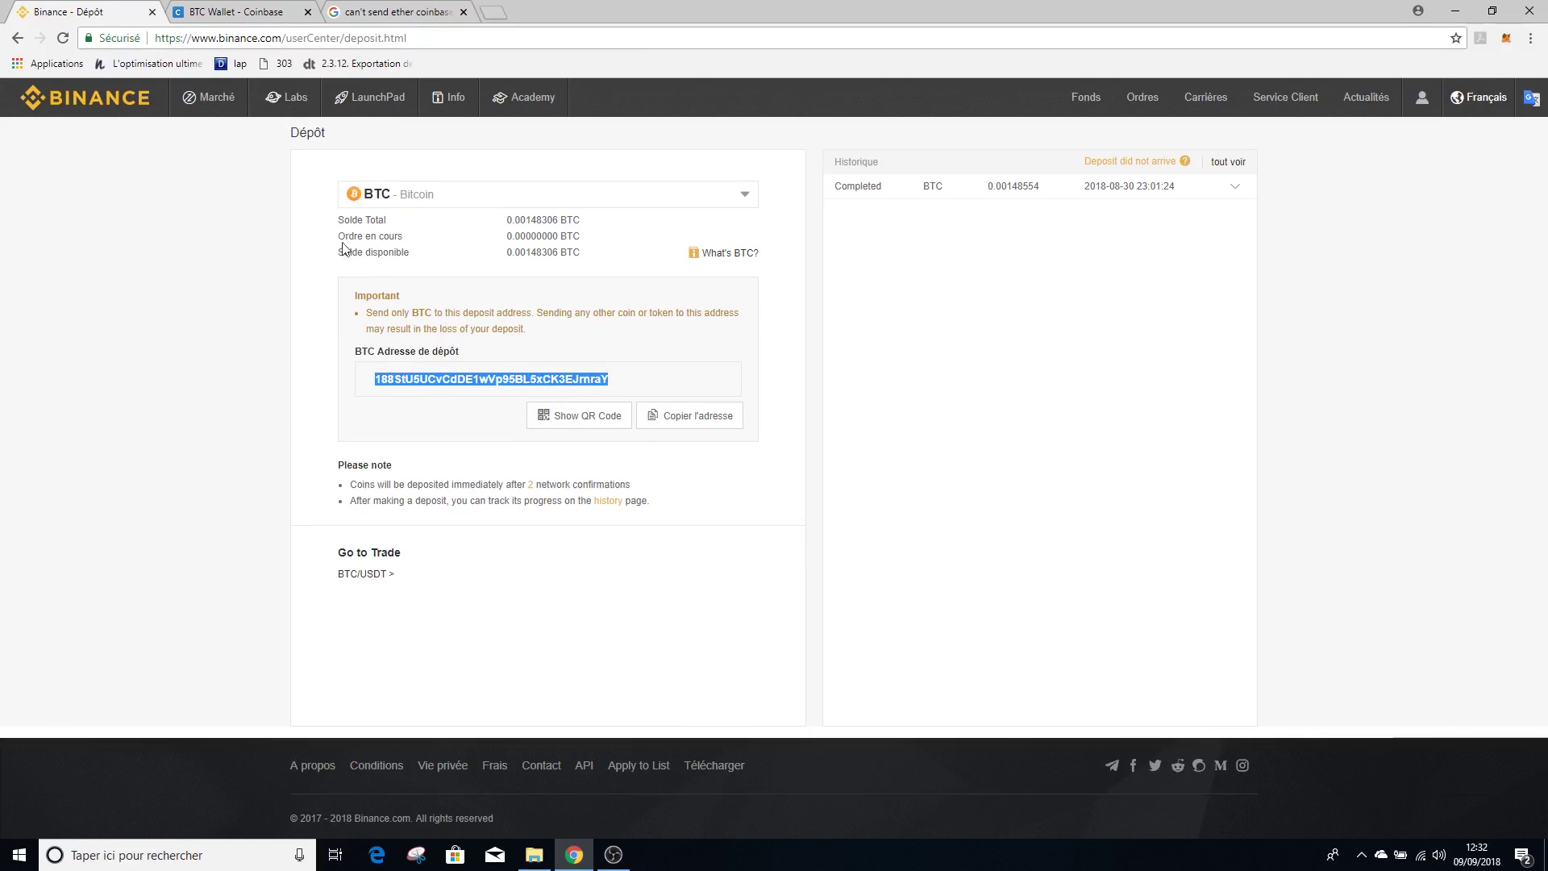
pyautogui.click(230, 10)
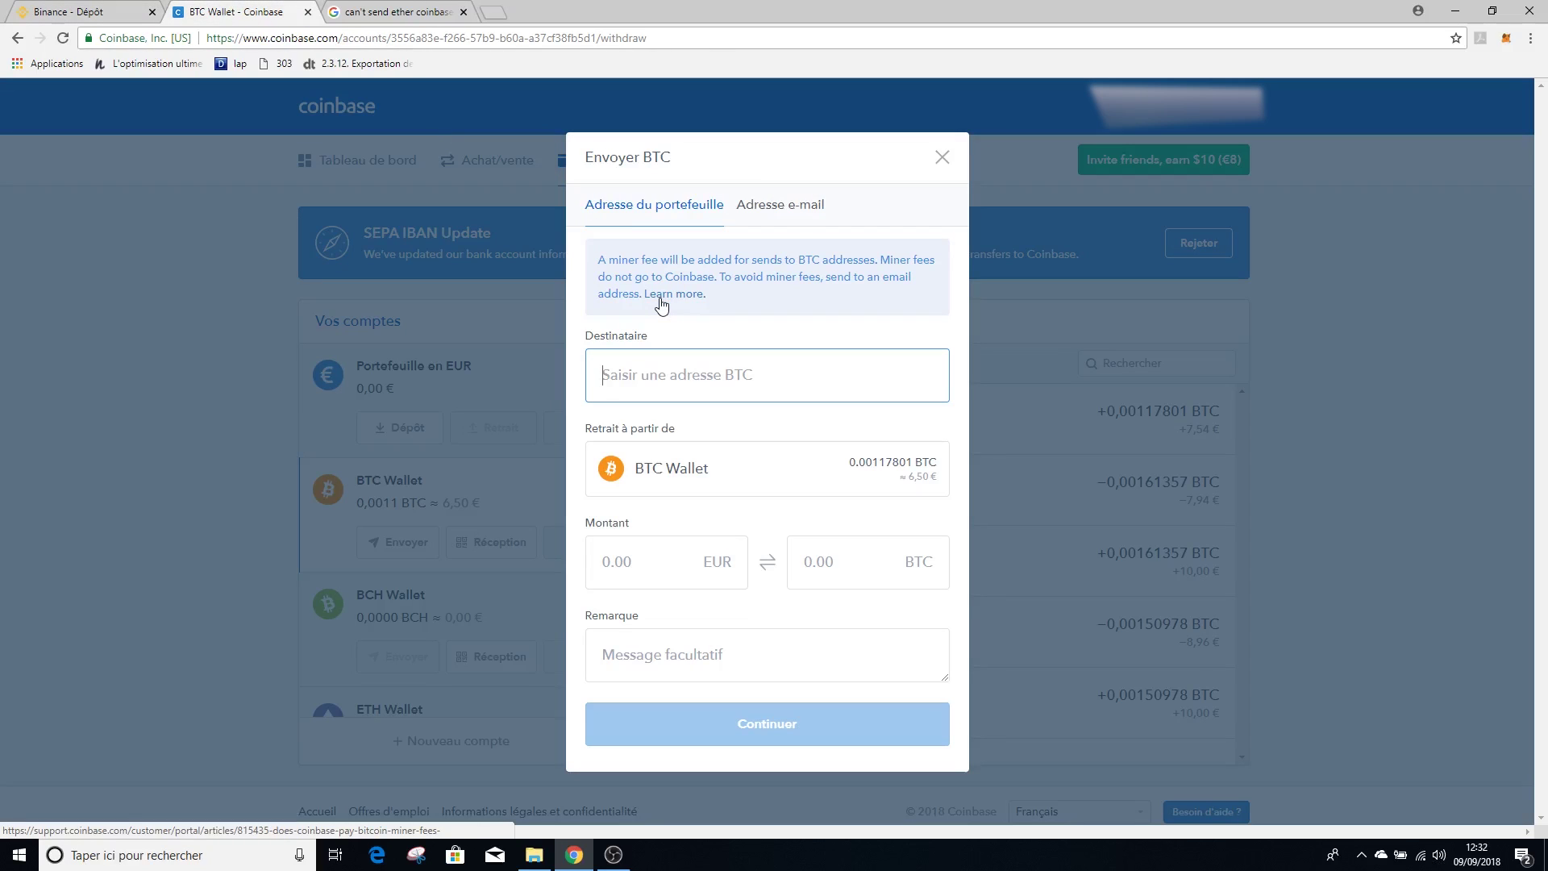
pyautogui.hotkey('ctrl', 'v')
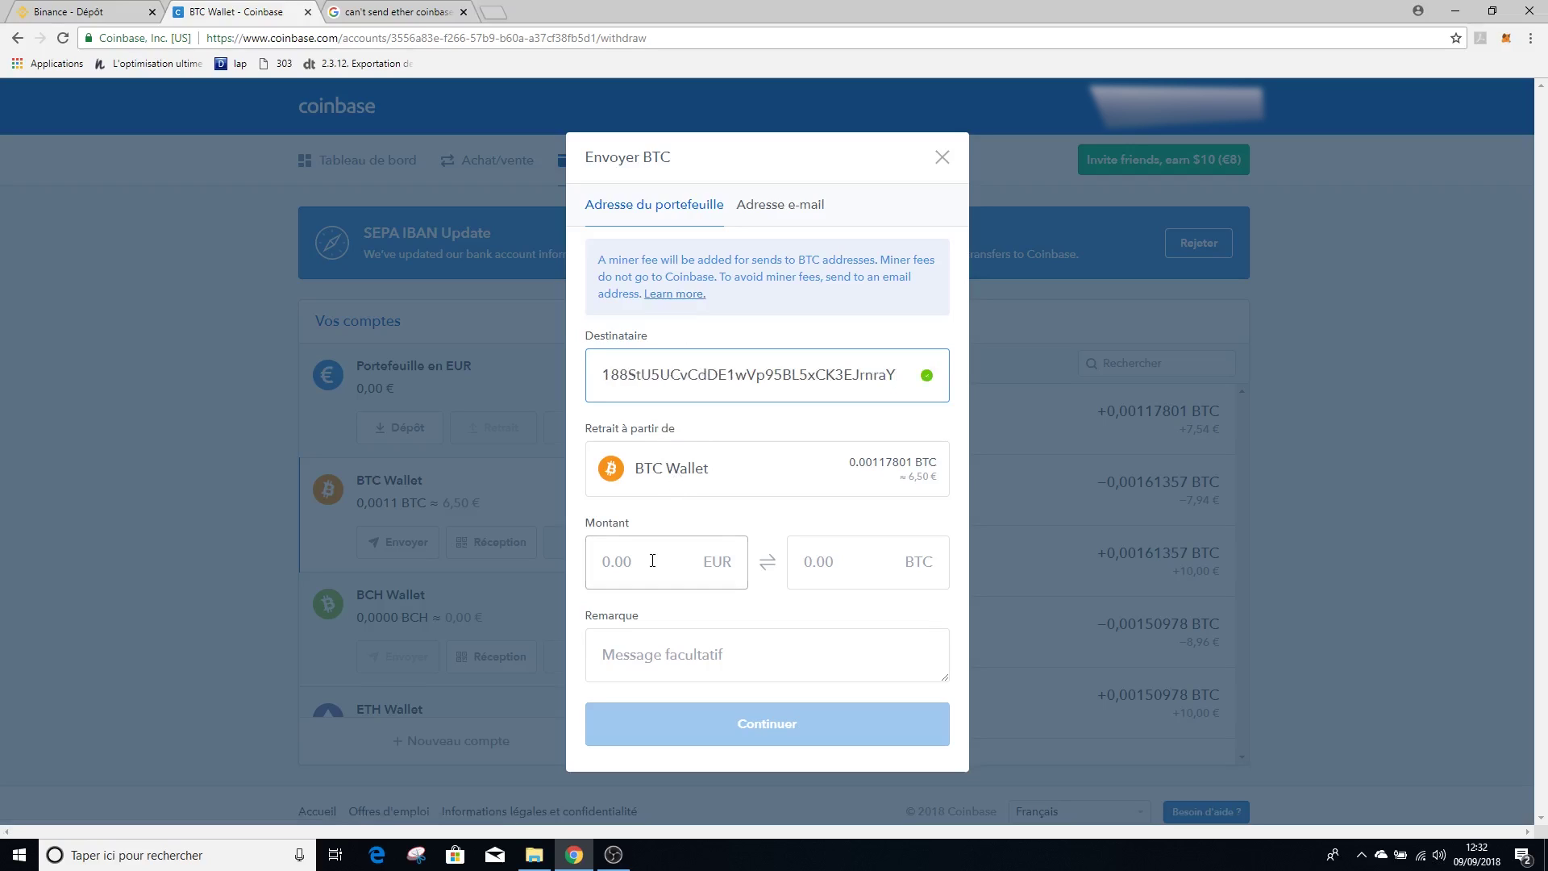
pyautogui.click(650, 565)
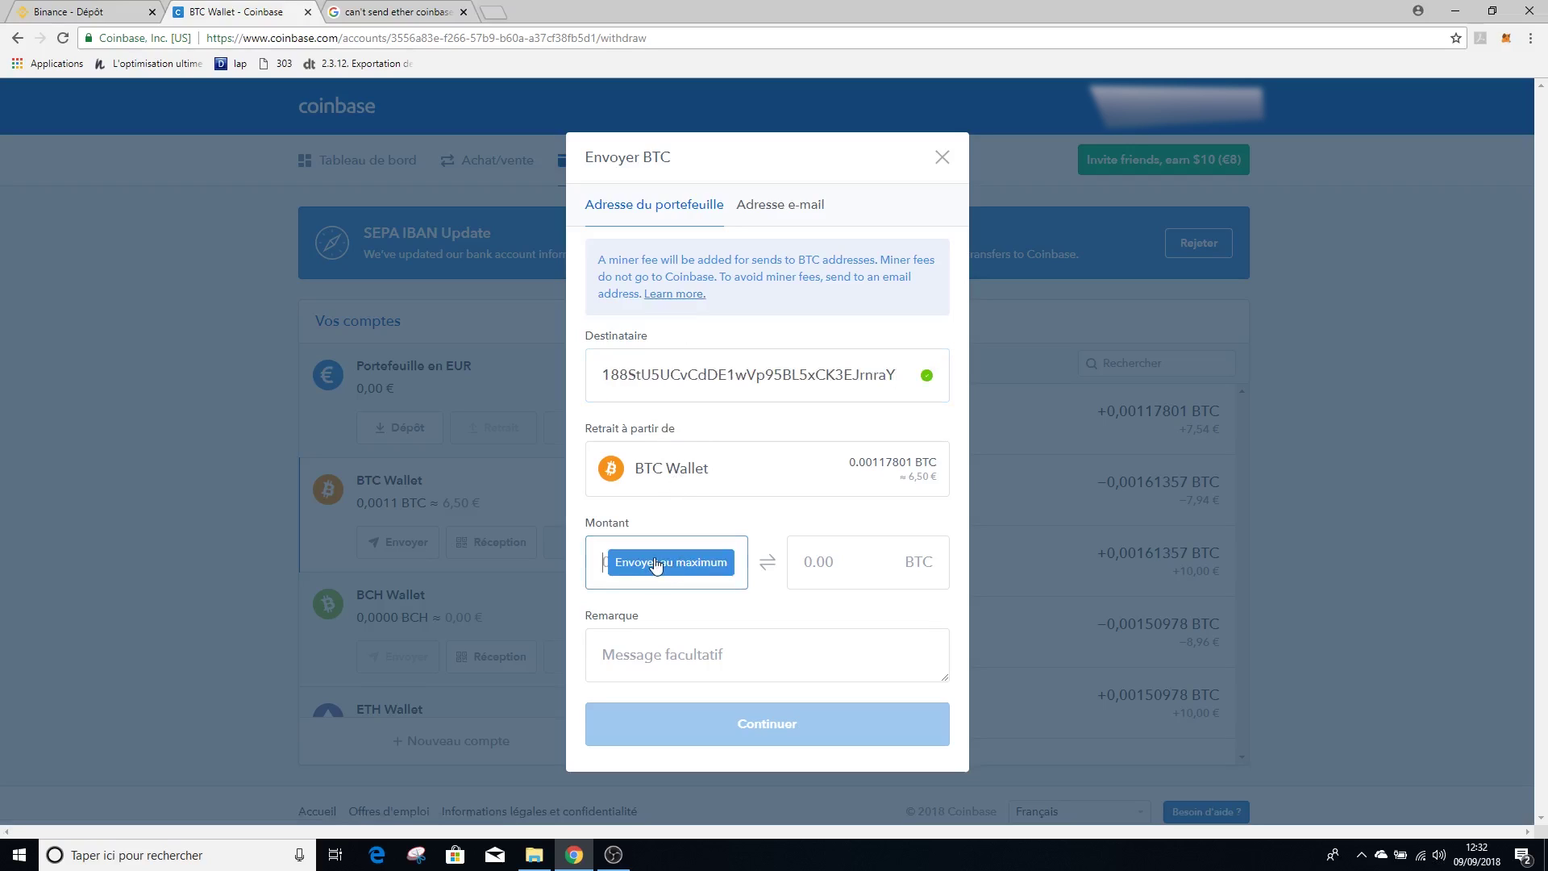
pyautogui.click(682, 567)
pyautogui.click(681, 567)
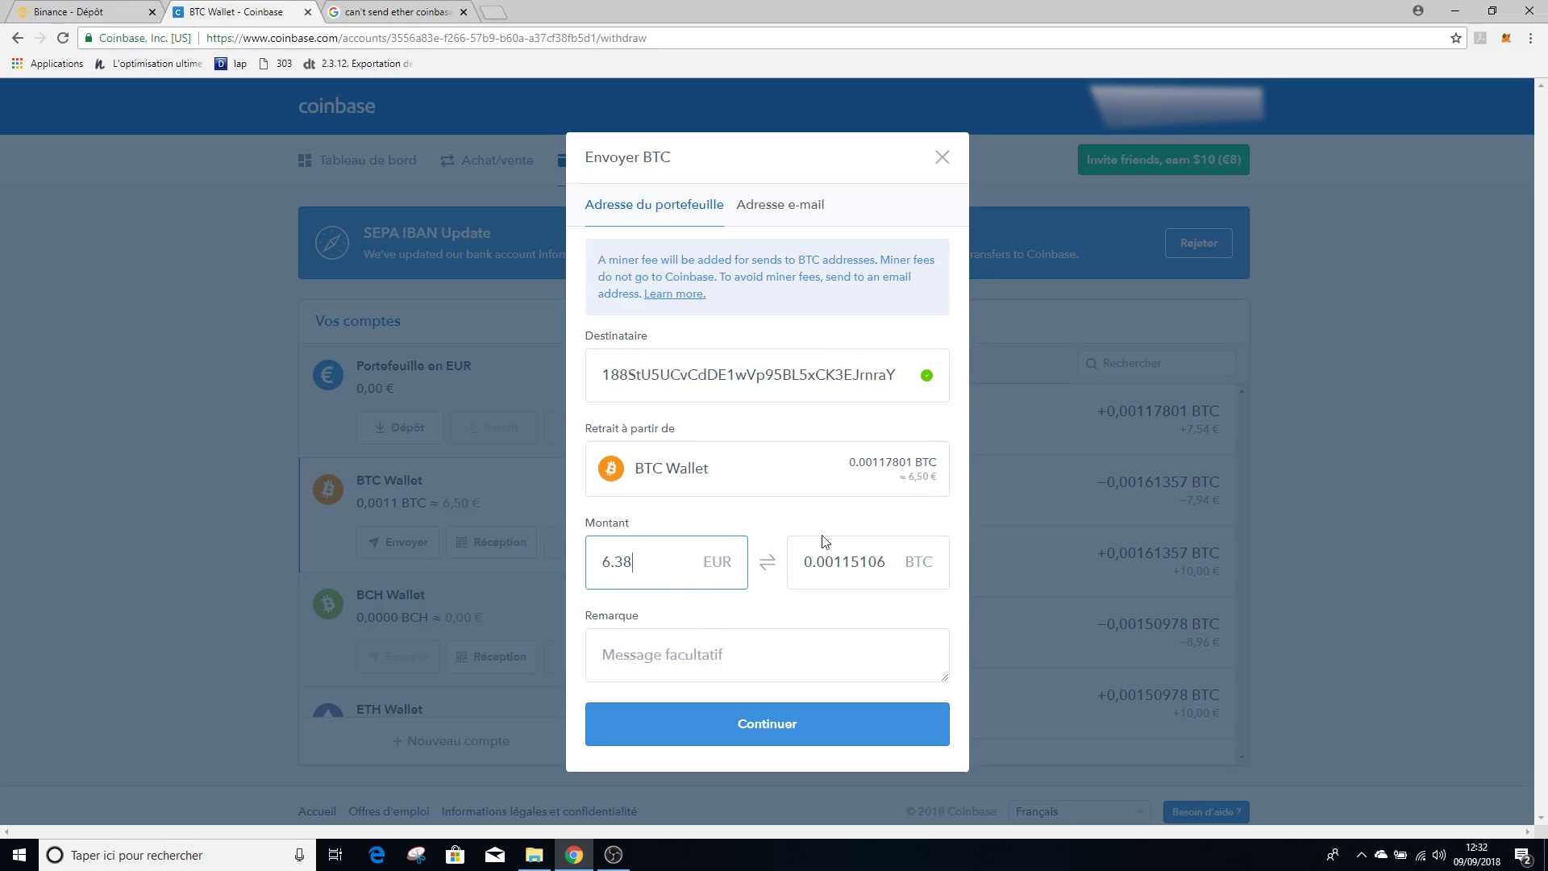
pyautogui.click(739, 725)
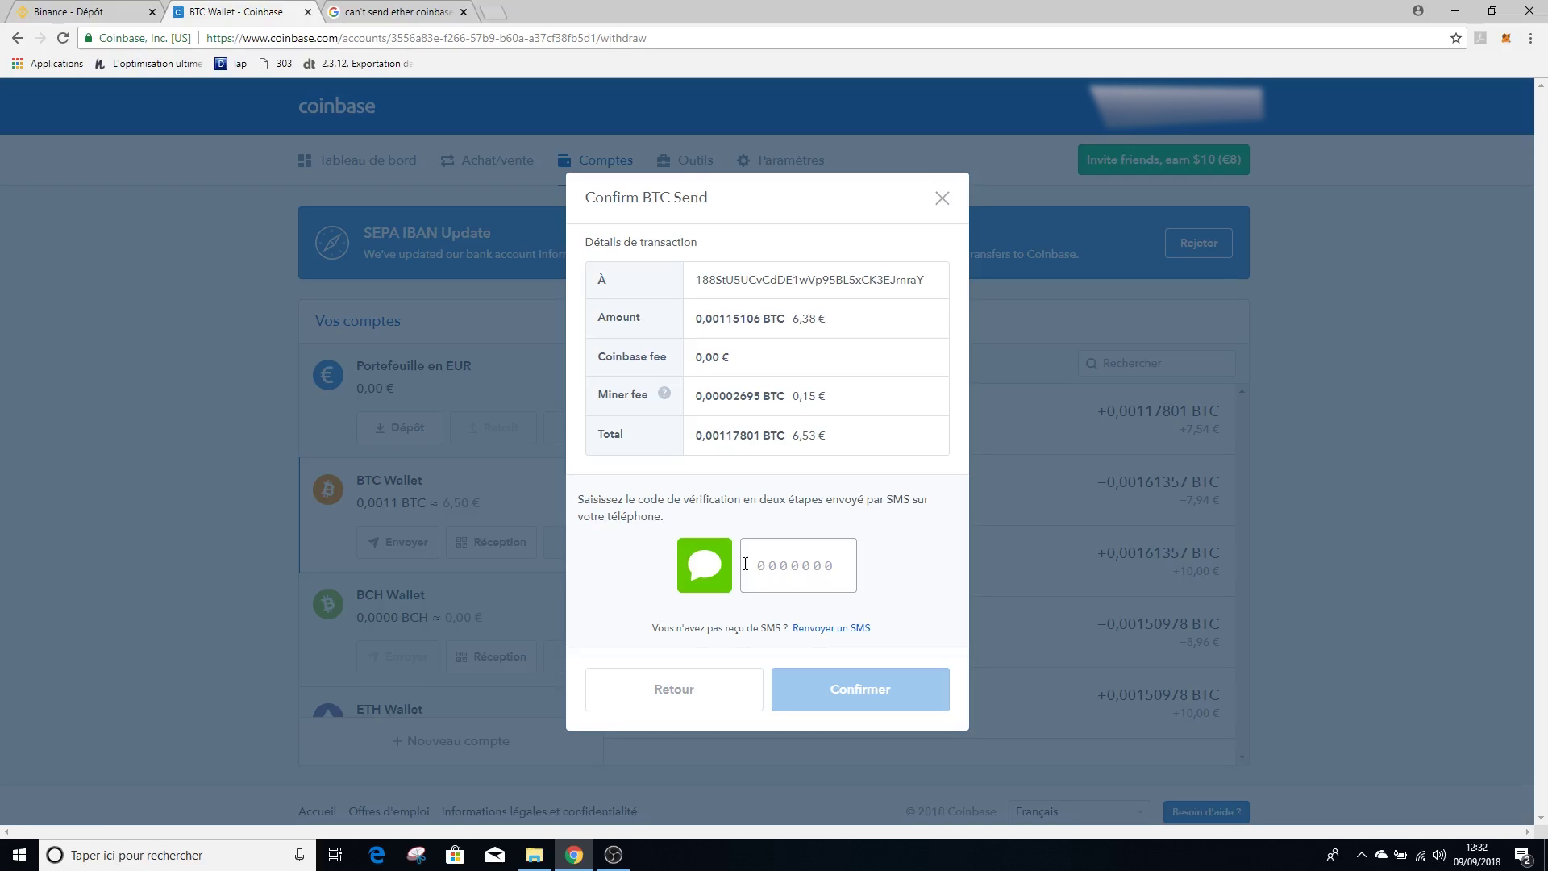
pyautogui.click(766, 564)
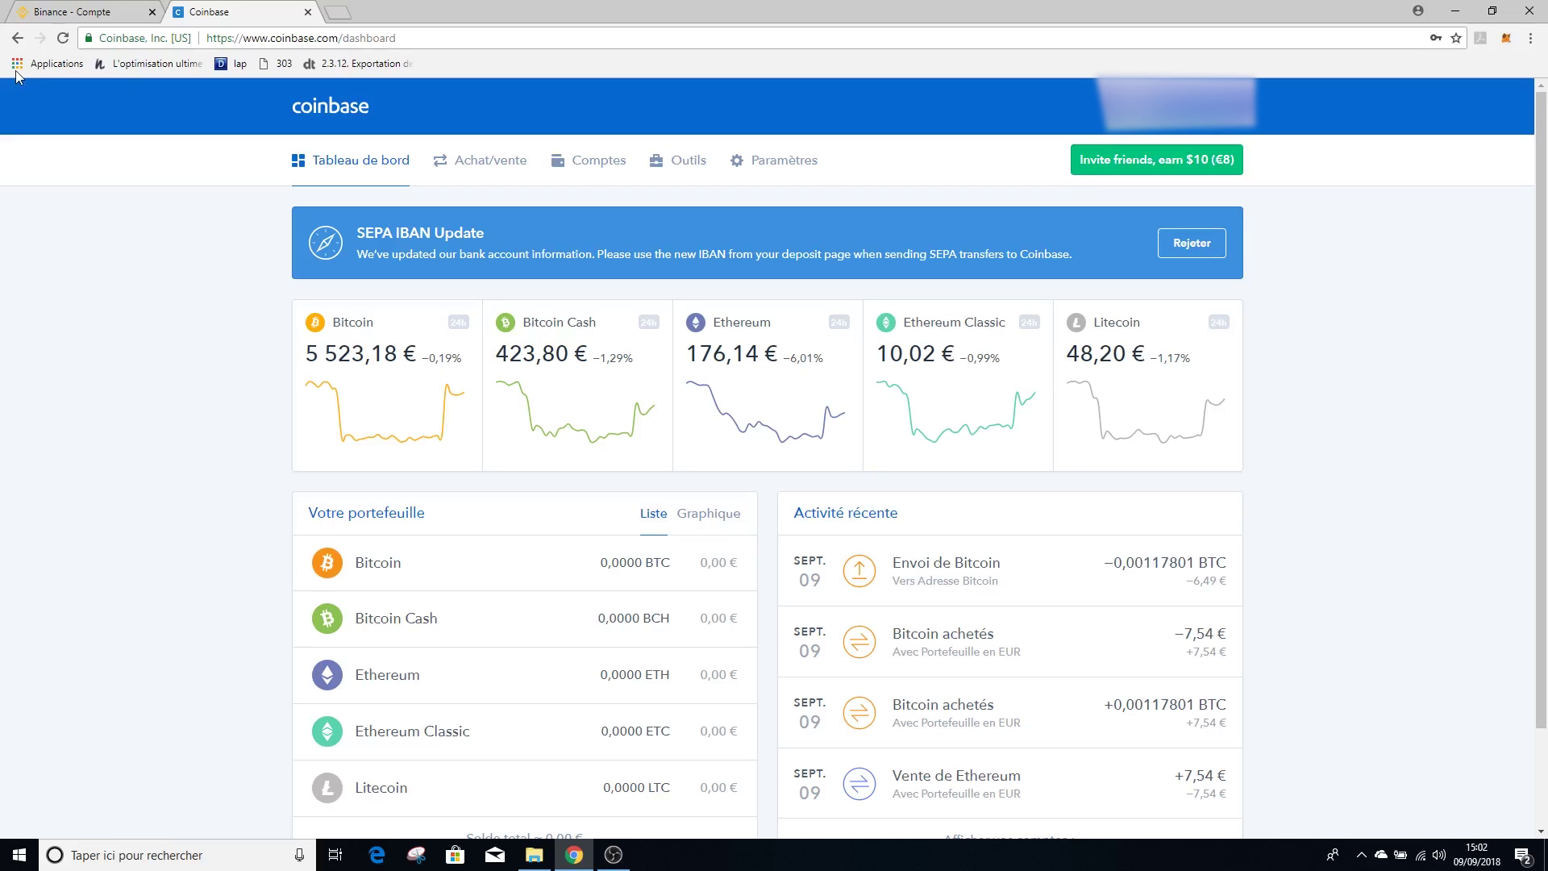
# Open Binance's Historique des transactions from the Fonds menu.
pyautogui.click(64, 12)
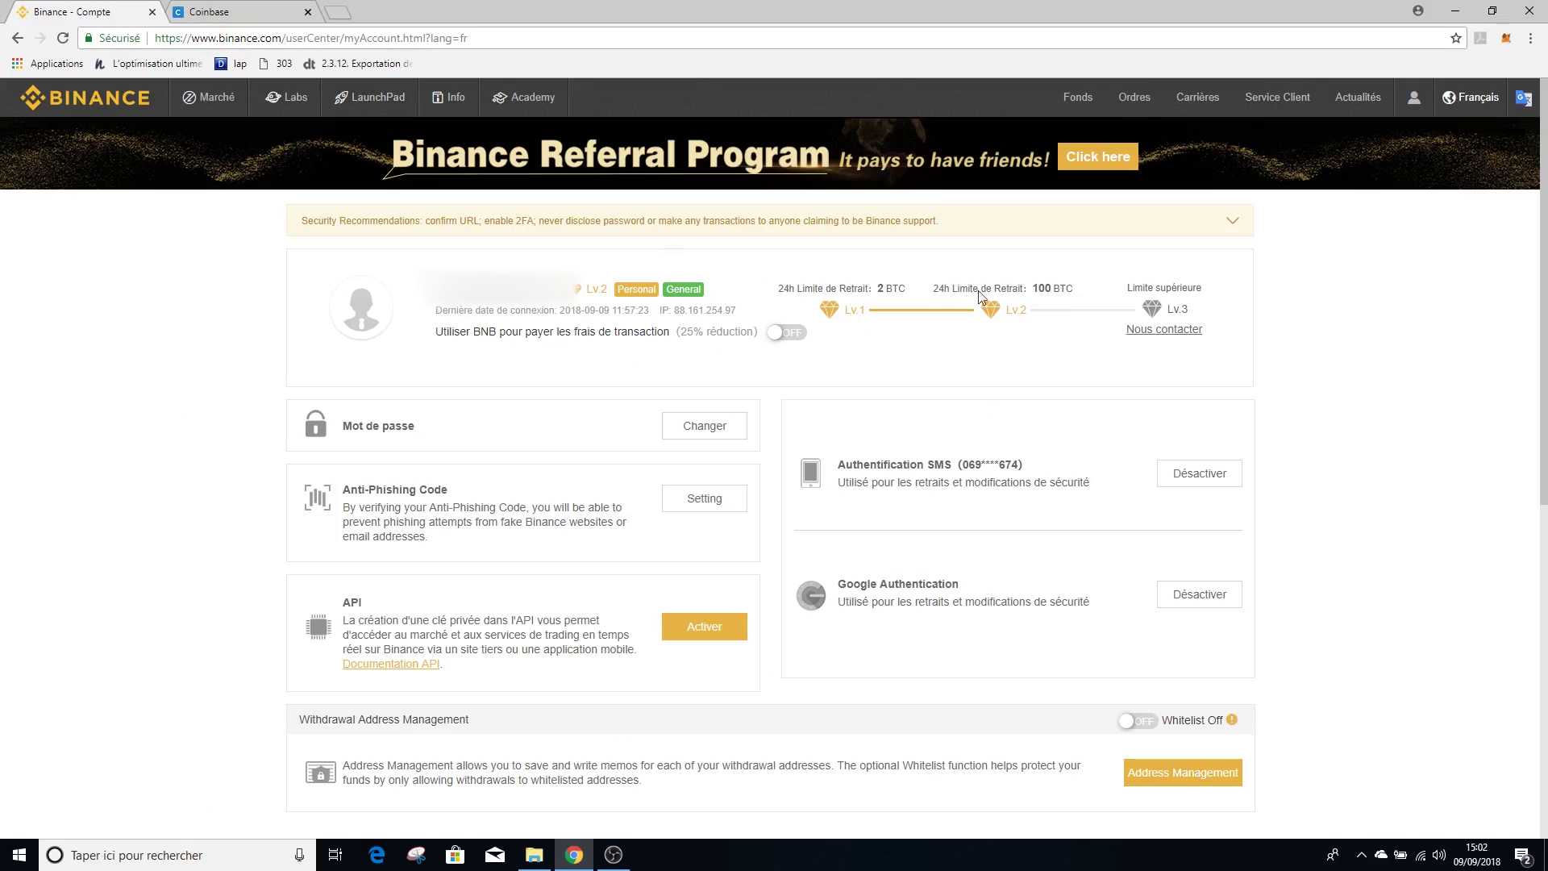
pyautogui.moveTo(1129, 105)
pyautogui.moveTo(1079, 99)
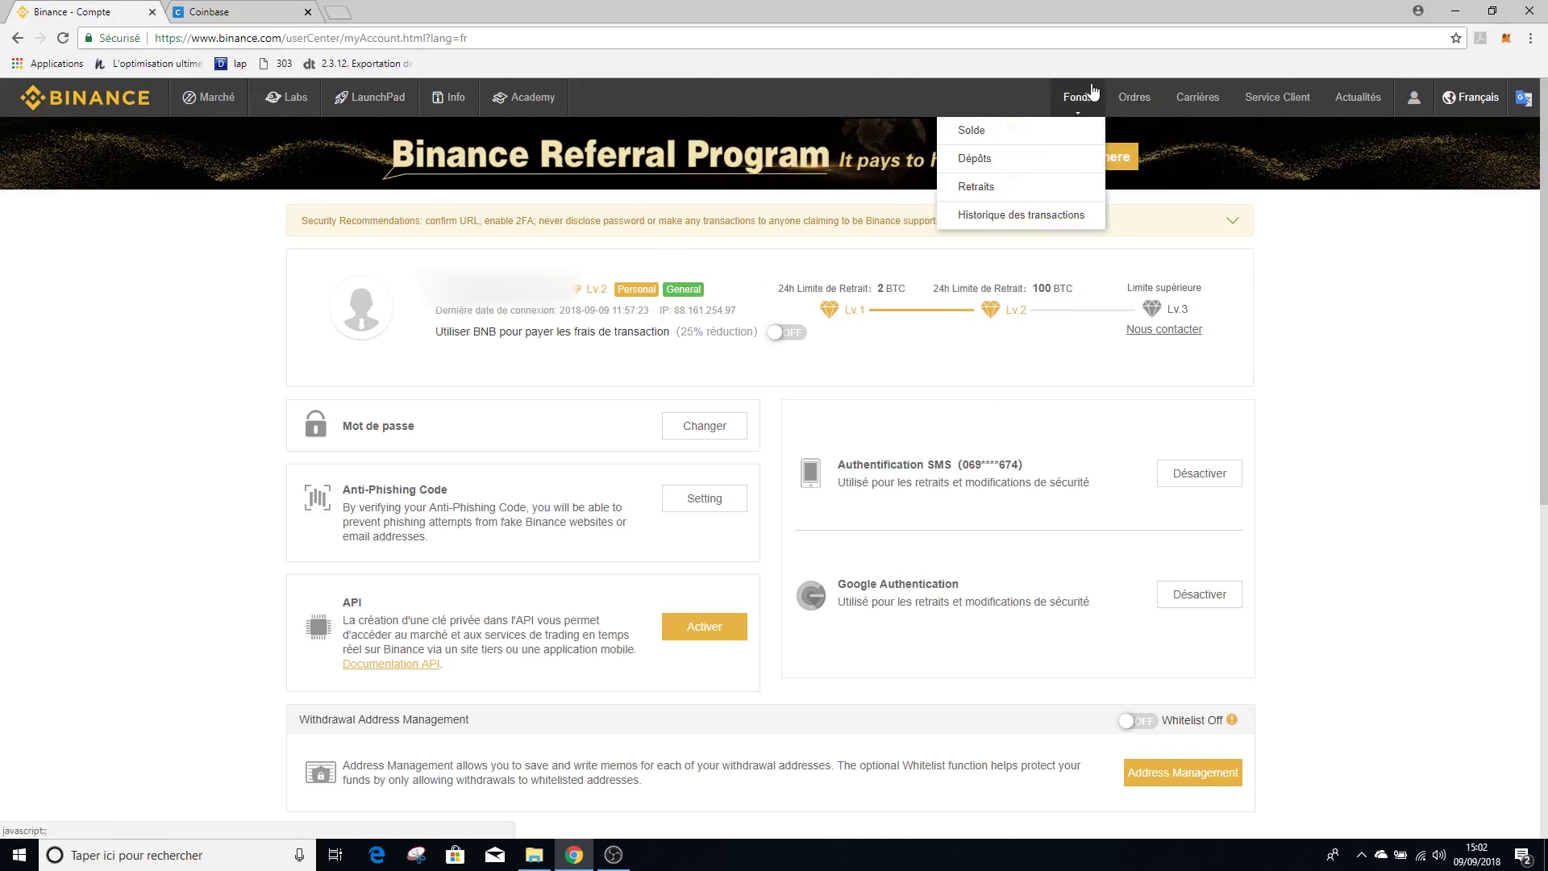
pyautogui.click(987, 216)
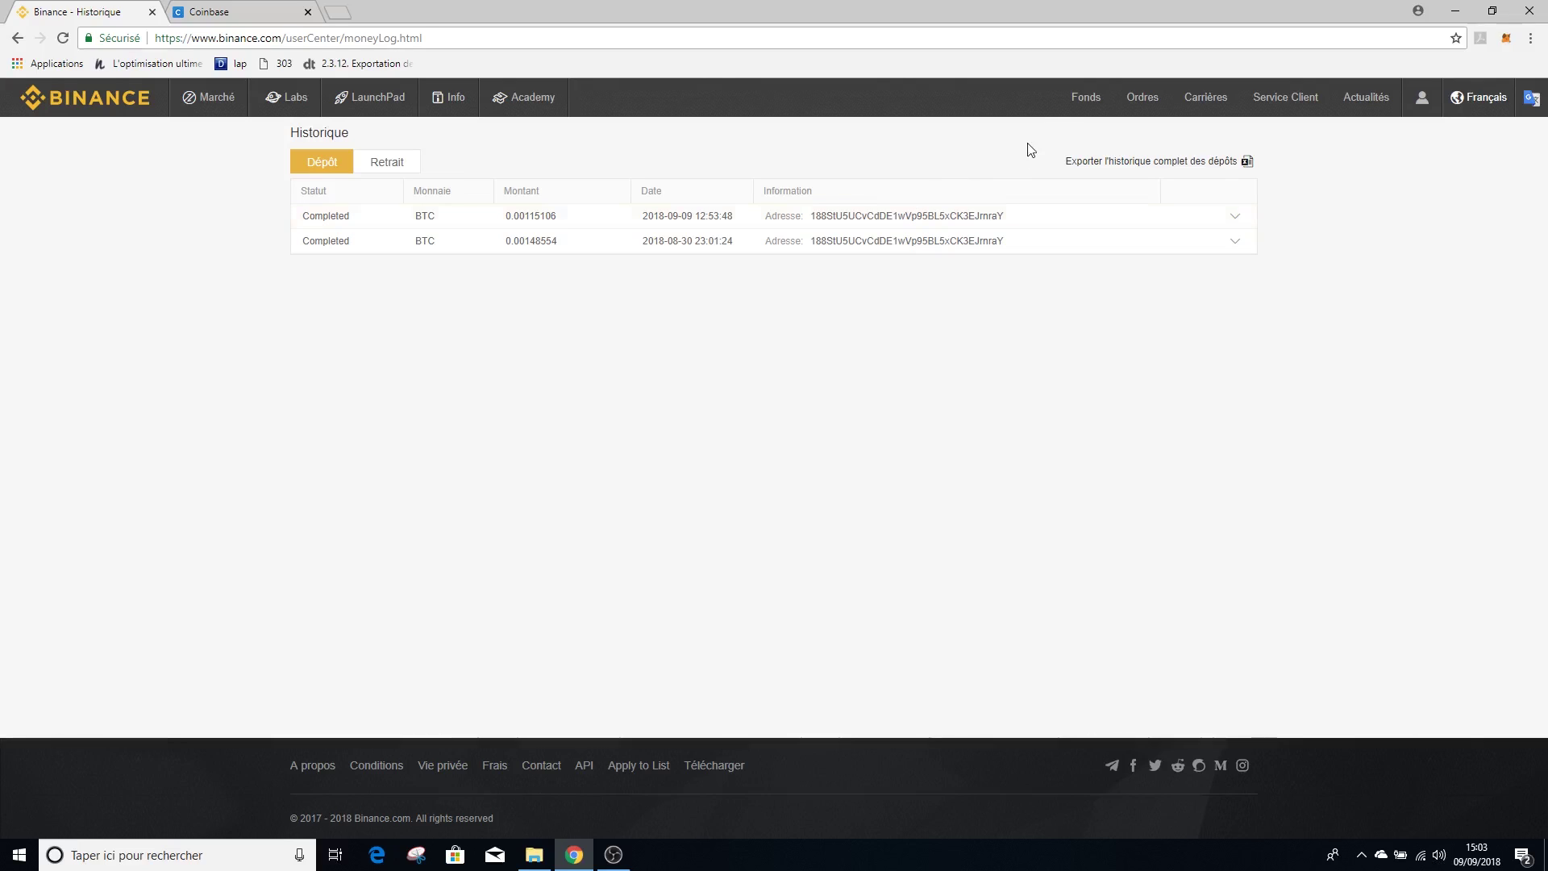
# Open Fonds > Solde and highlight the 0.00263412 BTC total balance.
pyautogui.moveTo(1090, 100)
pyautogui.click(992, 134)
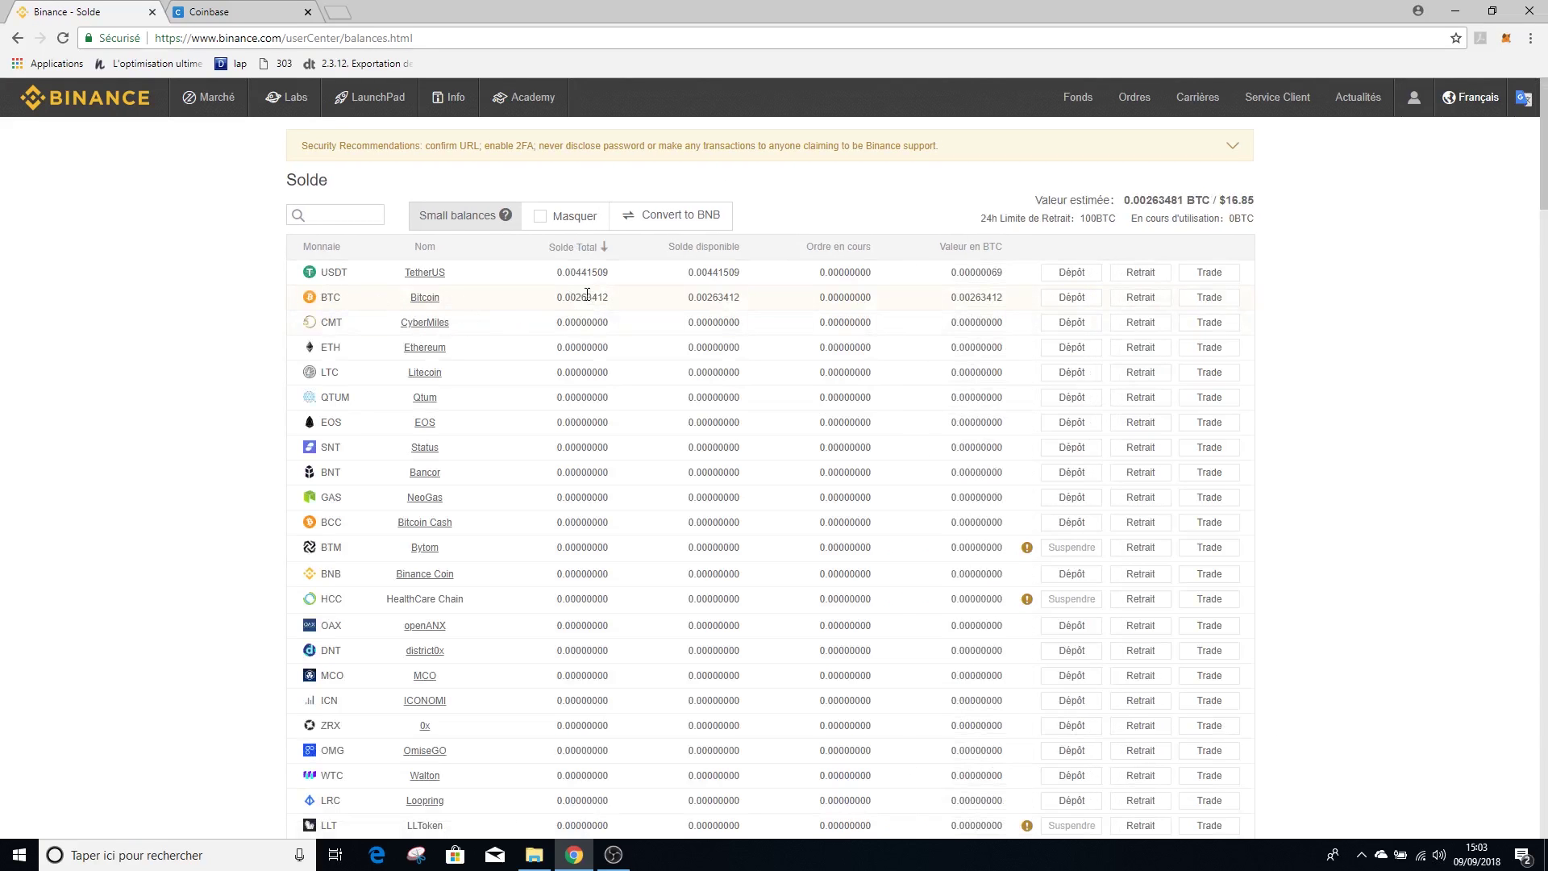
pyautogui.moveTo(575, 296); pyautogui.dragTo(612, 299)
pyautogui.click(612, 299)
pyautogui.moveTo(1063, 115)
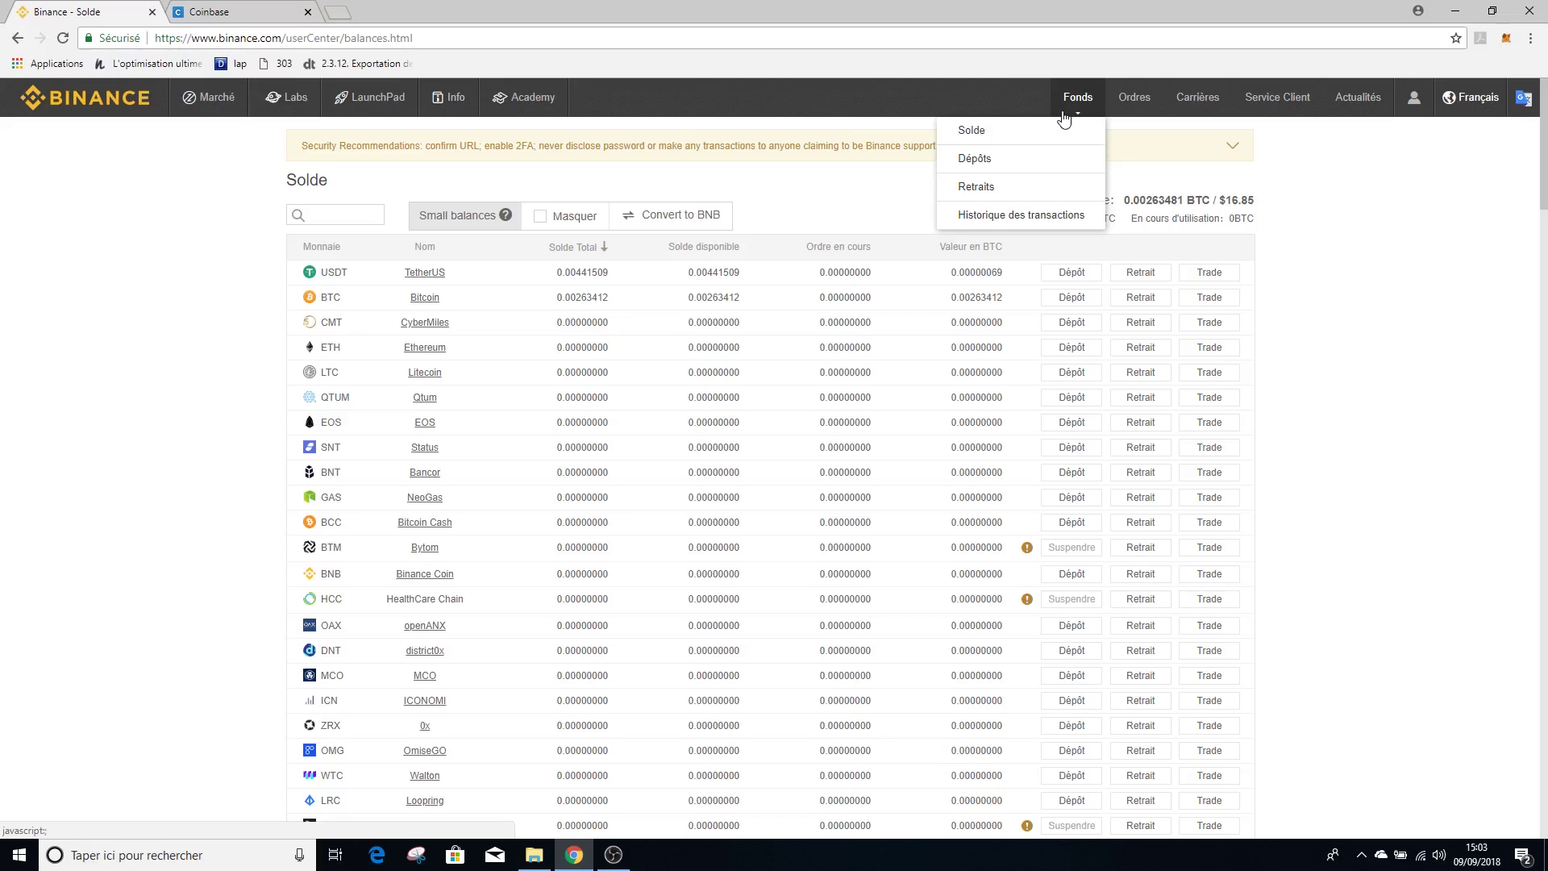
# Open Binance's withdrawal page and choose Ethereum as the coin.
pyautogui.click(1003, 186)
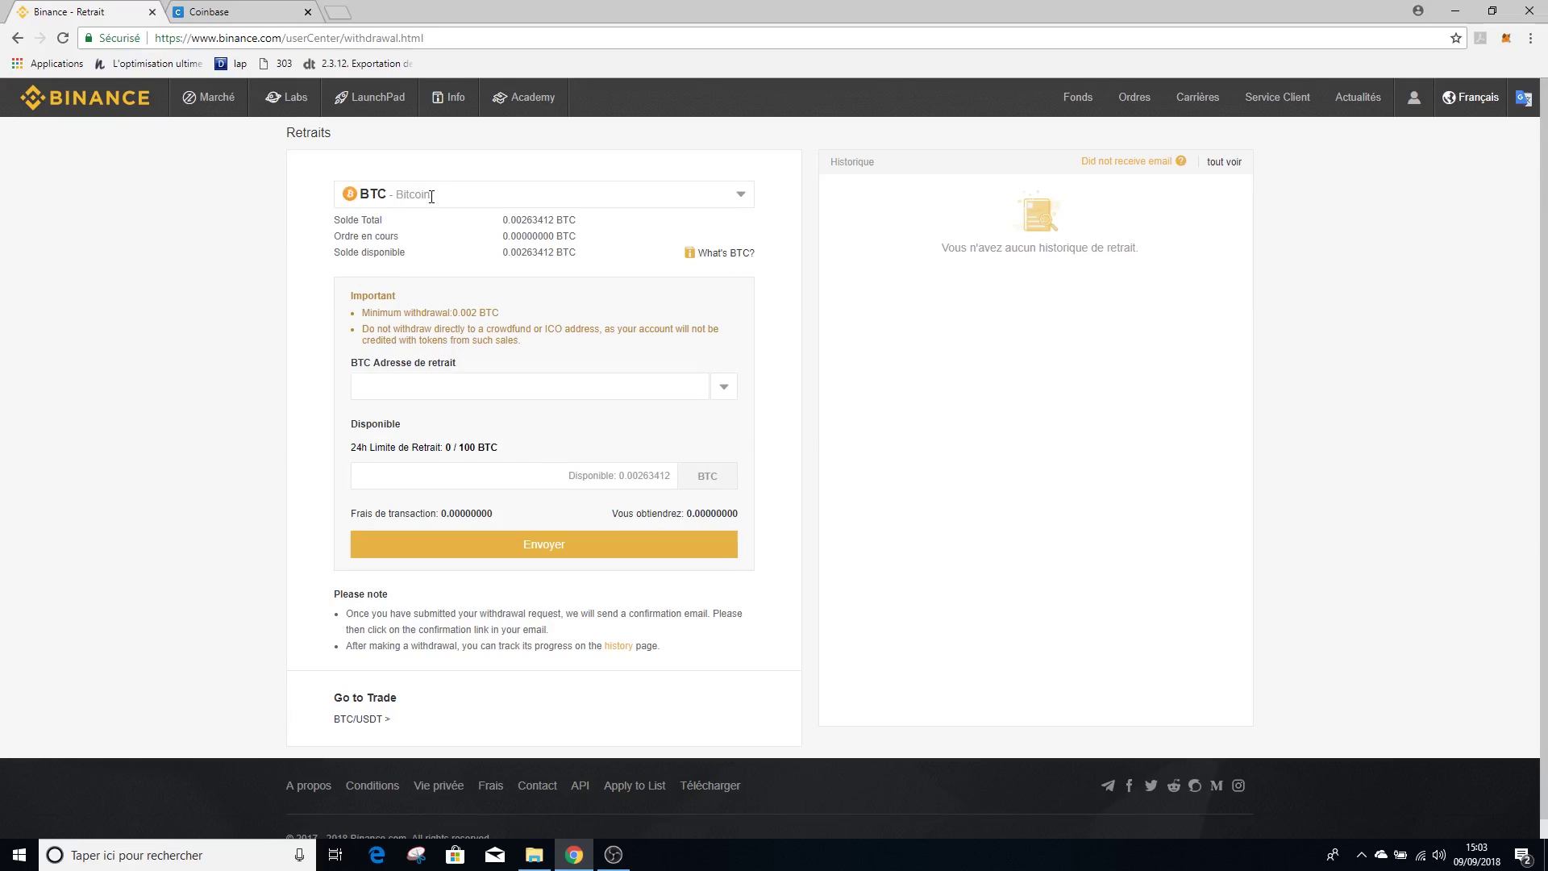
pyautogui.click(432, 197)
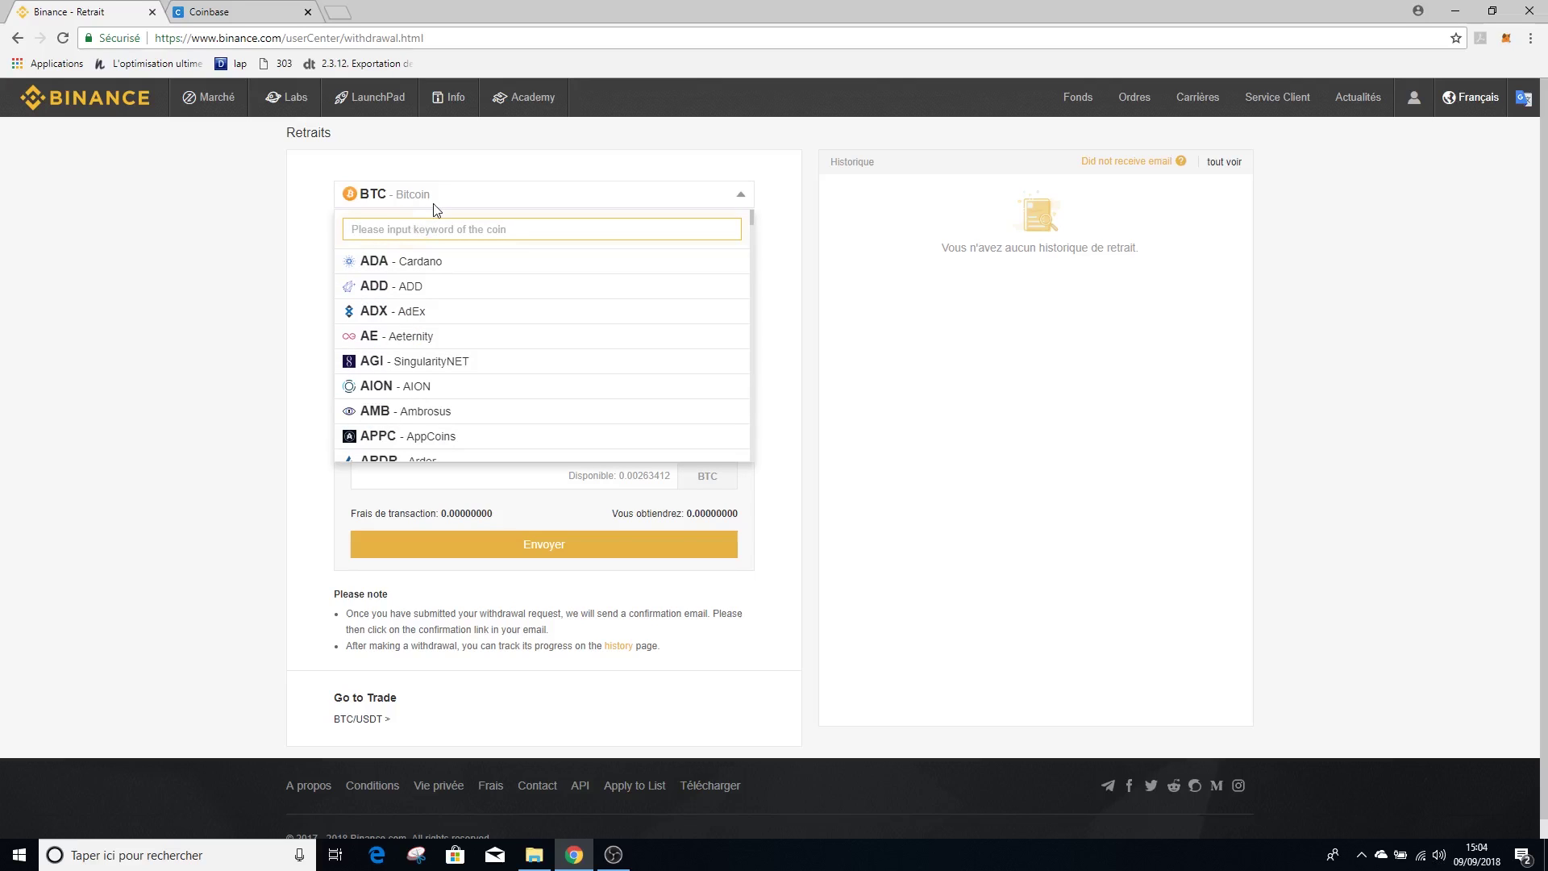
pyautogui.write('eth')
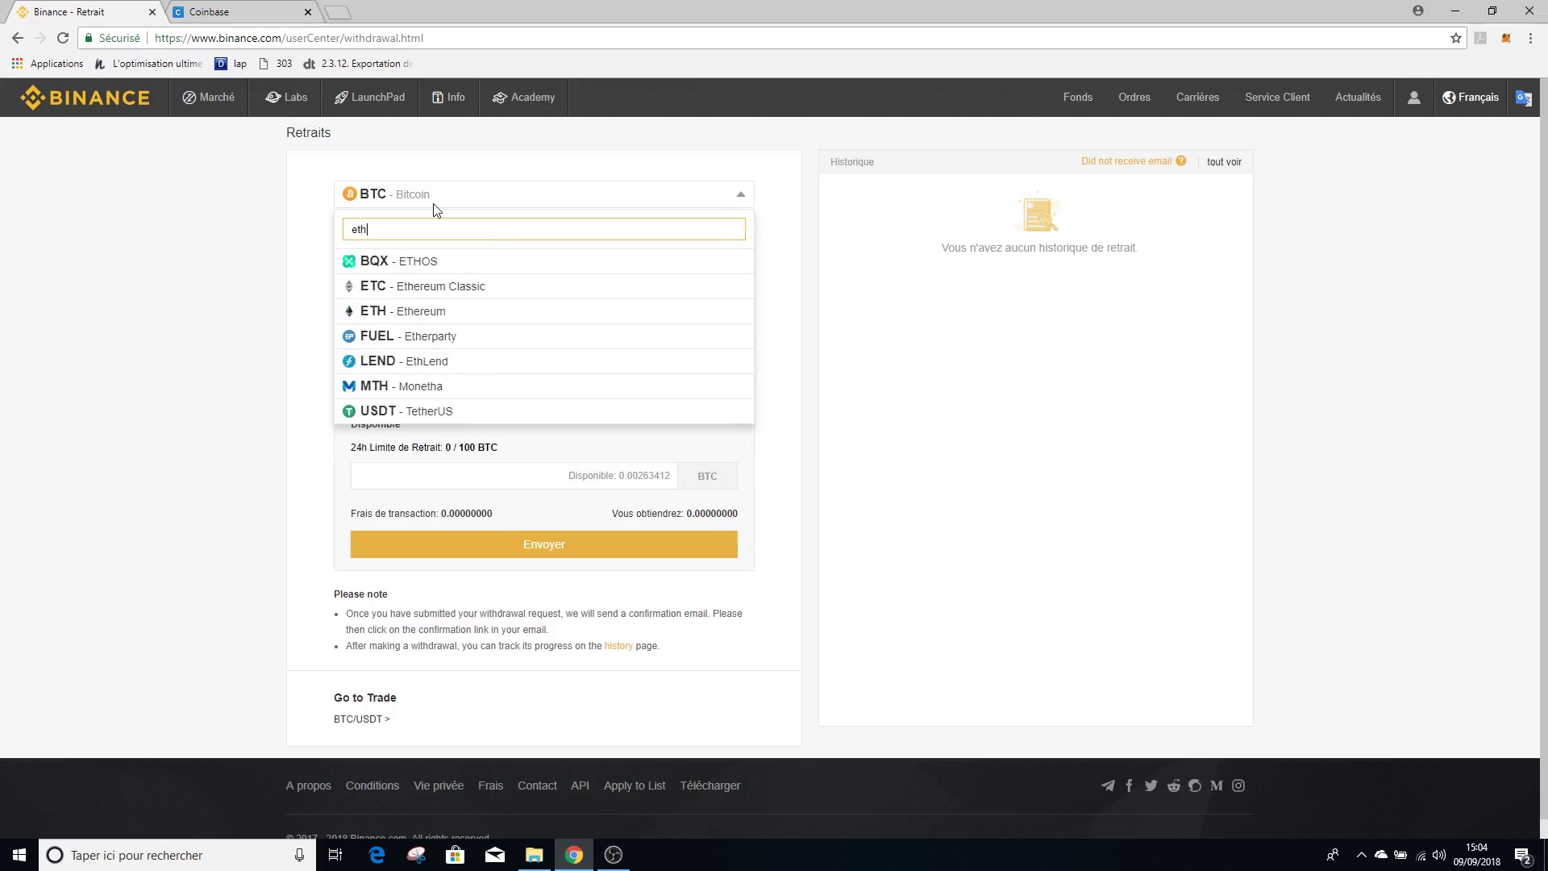
pyautogui.click(413, 315)
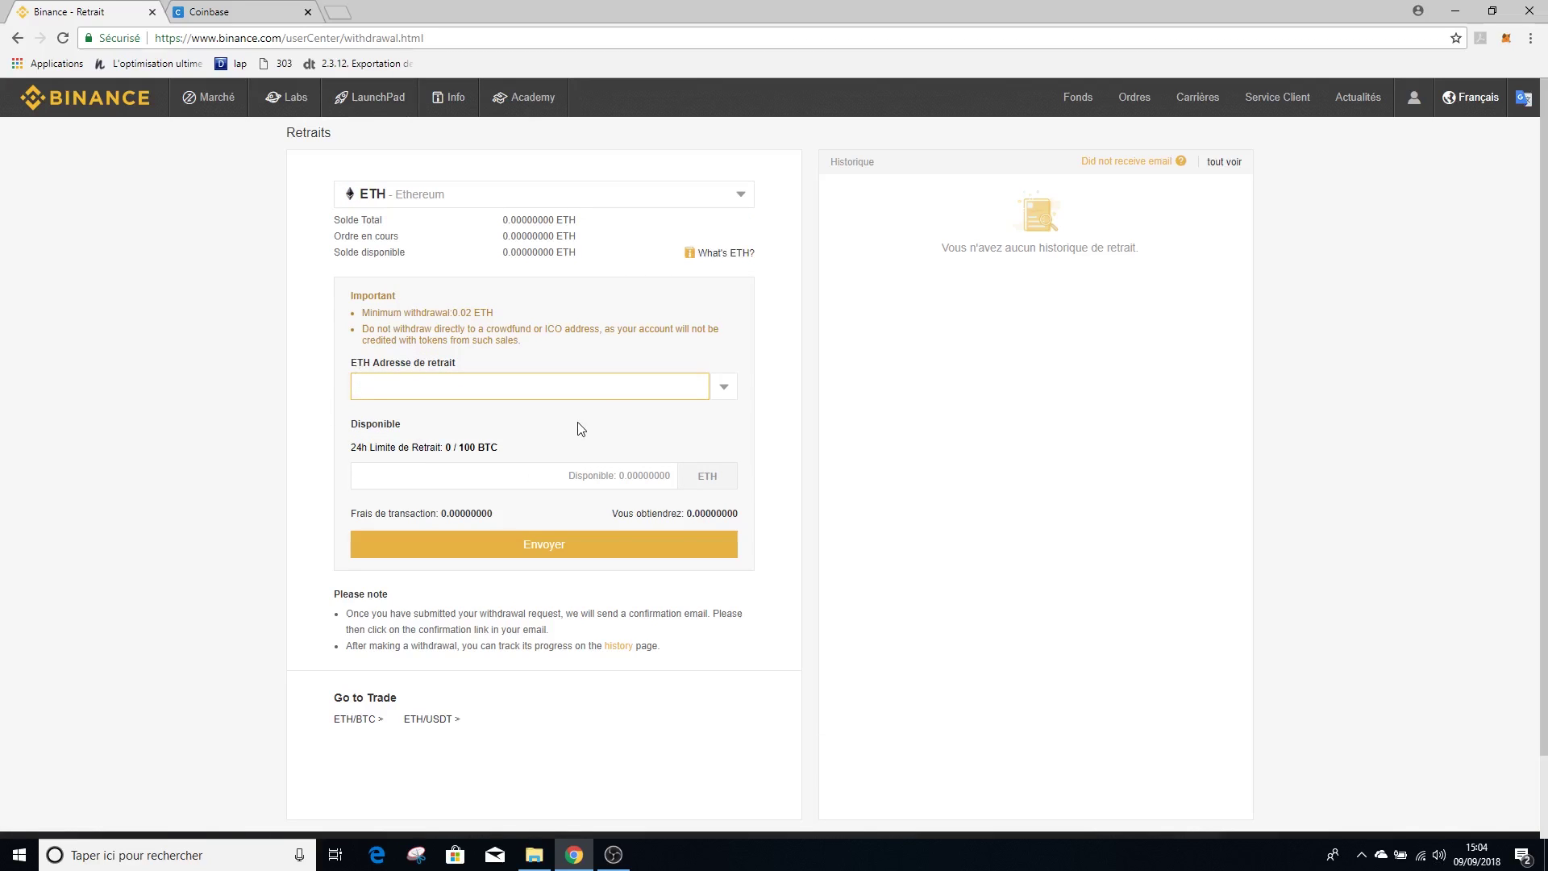
# Switch the withdrawal coin to Bitcoin, check the 0.00263412 BTC balance and saved addresses.
pyautogui.click(435, 192)
pyautogui.moveTo(420, 229); pyautogui.dragTo(295, 227)
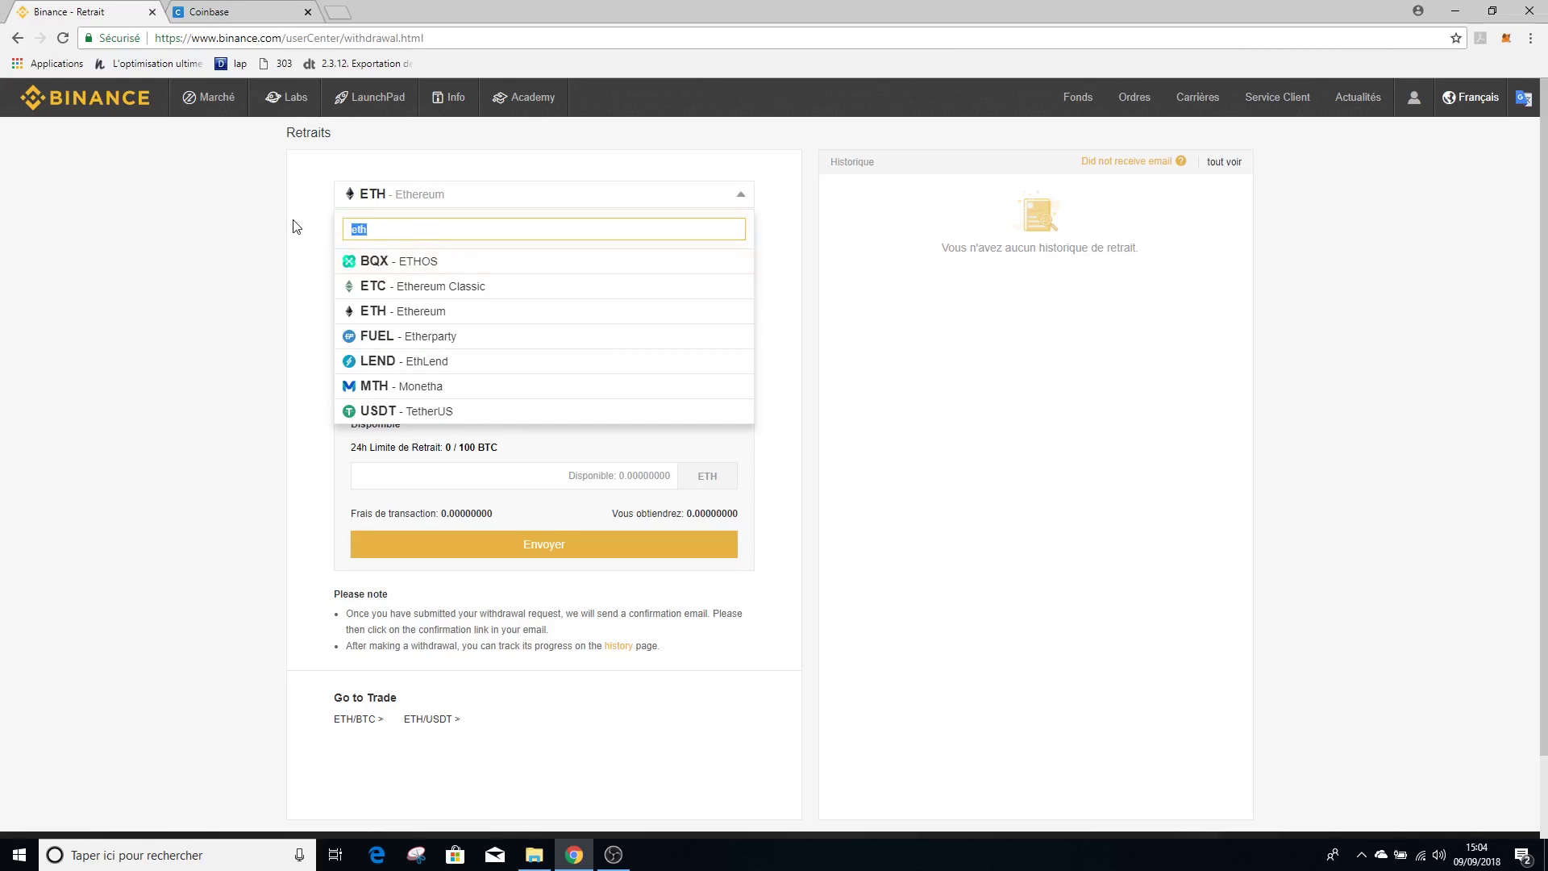
pyautogui.write('btc')
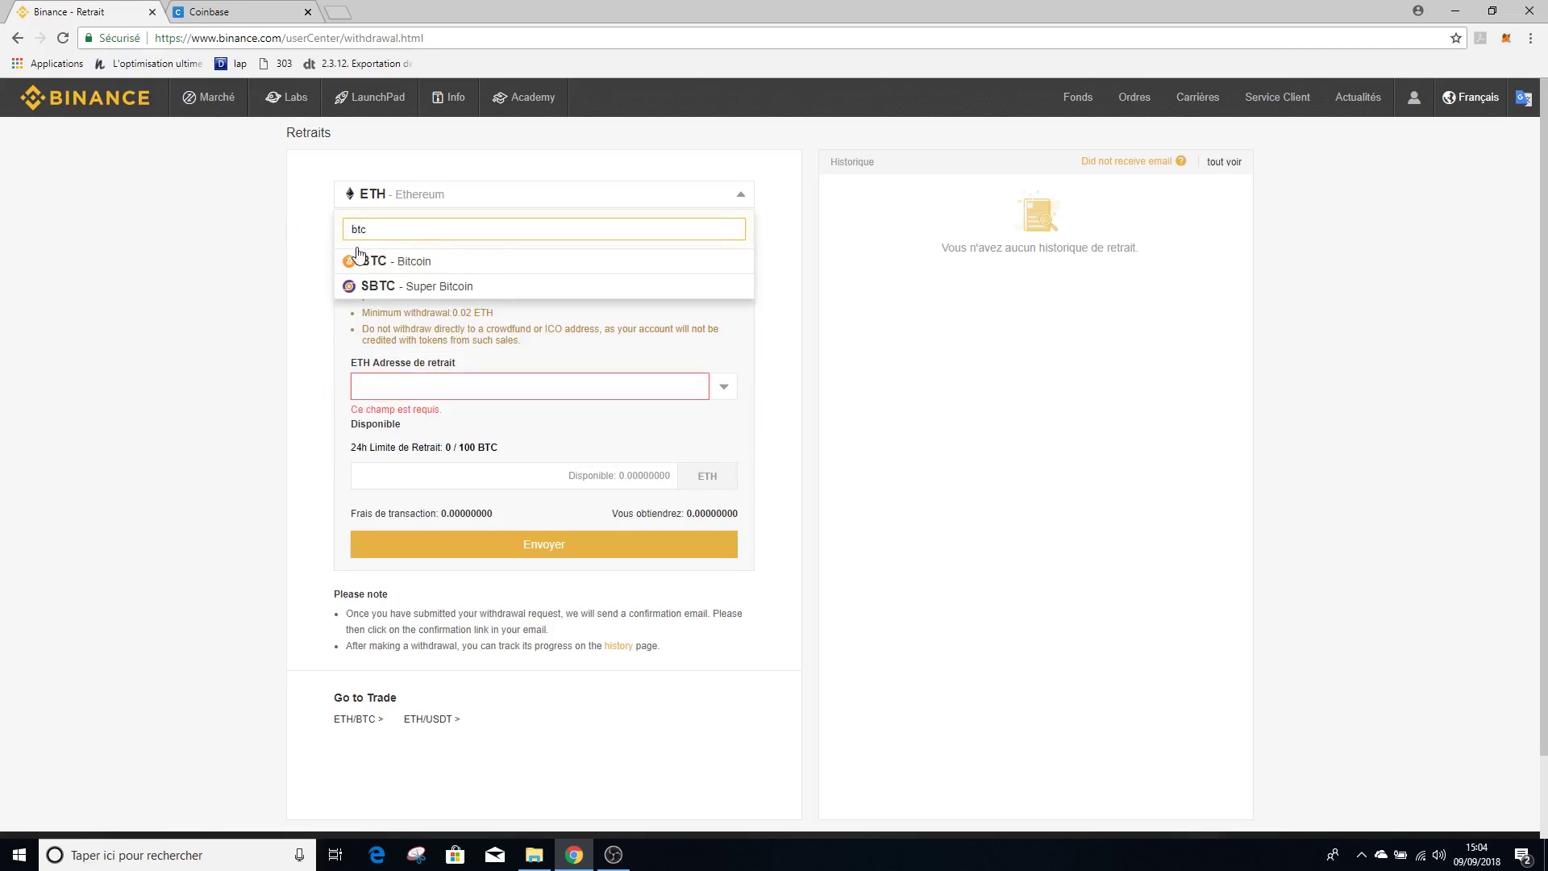
pyautogui.click(376, 252)
pyautogui.click(398, 202)
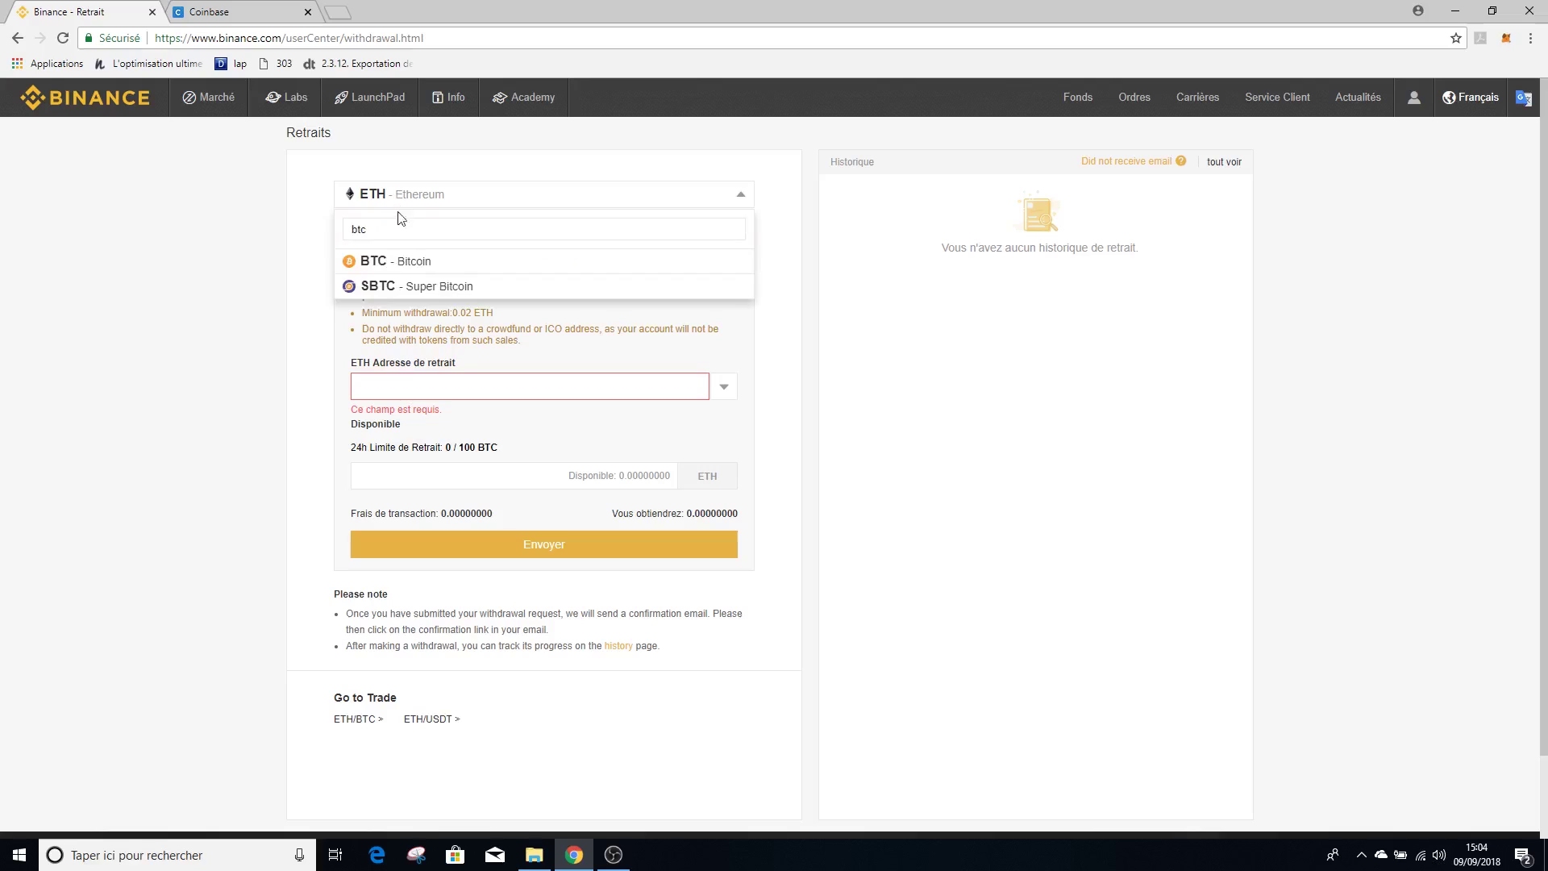
pyautogui.click(391, 259)
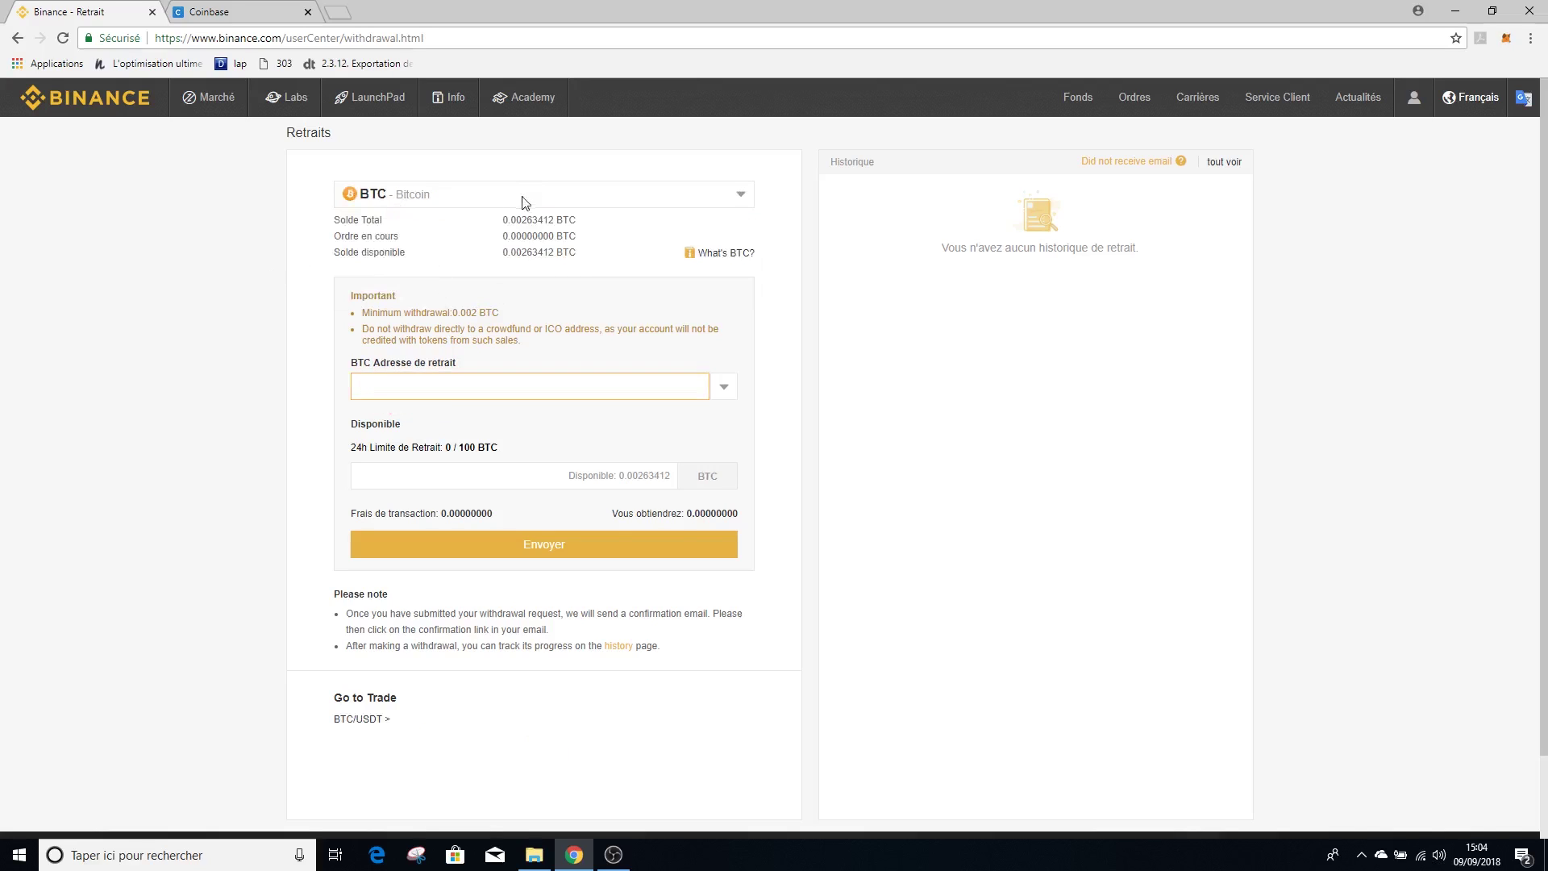
pyautogui.moveTo(501, 219); pyautogui.dragTo(554, 216)
pyautogui.click(553, 216)
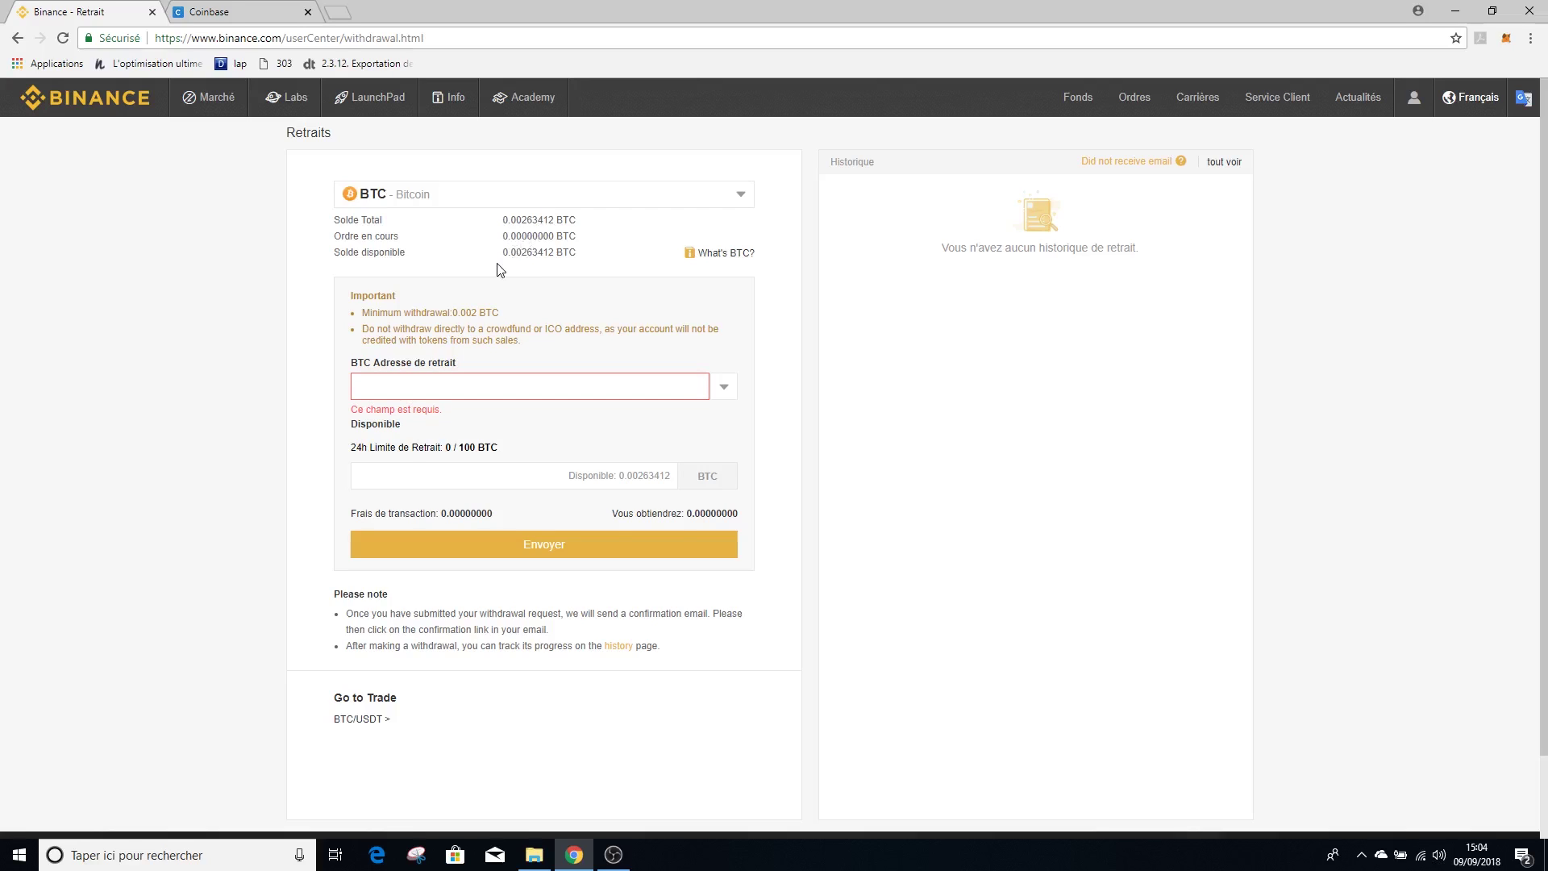
pyautogui.click(387, 380)
# Copy the BTC Wallet's receiving address via Réception and Afficher l'adresse, then return to Binance.
pyautogui.click(230, 12)
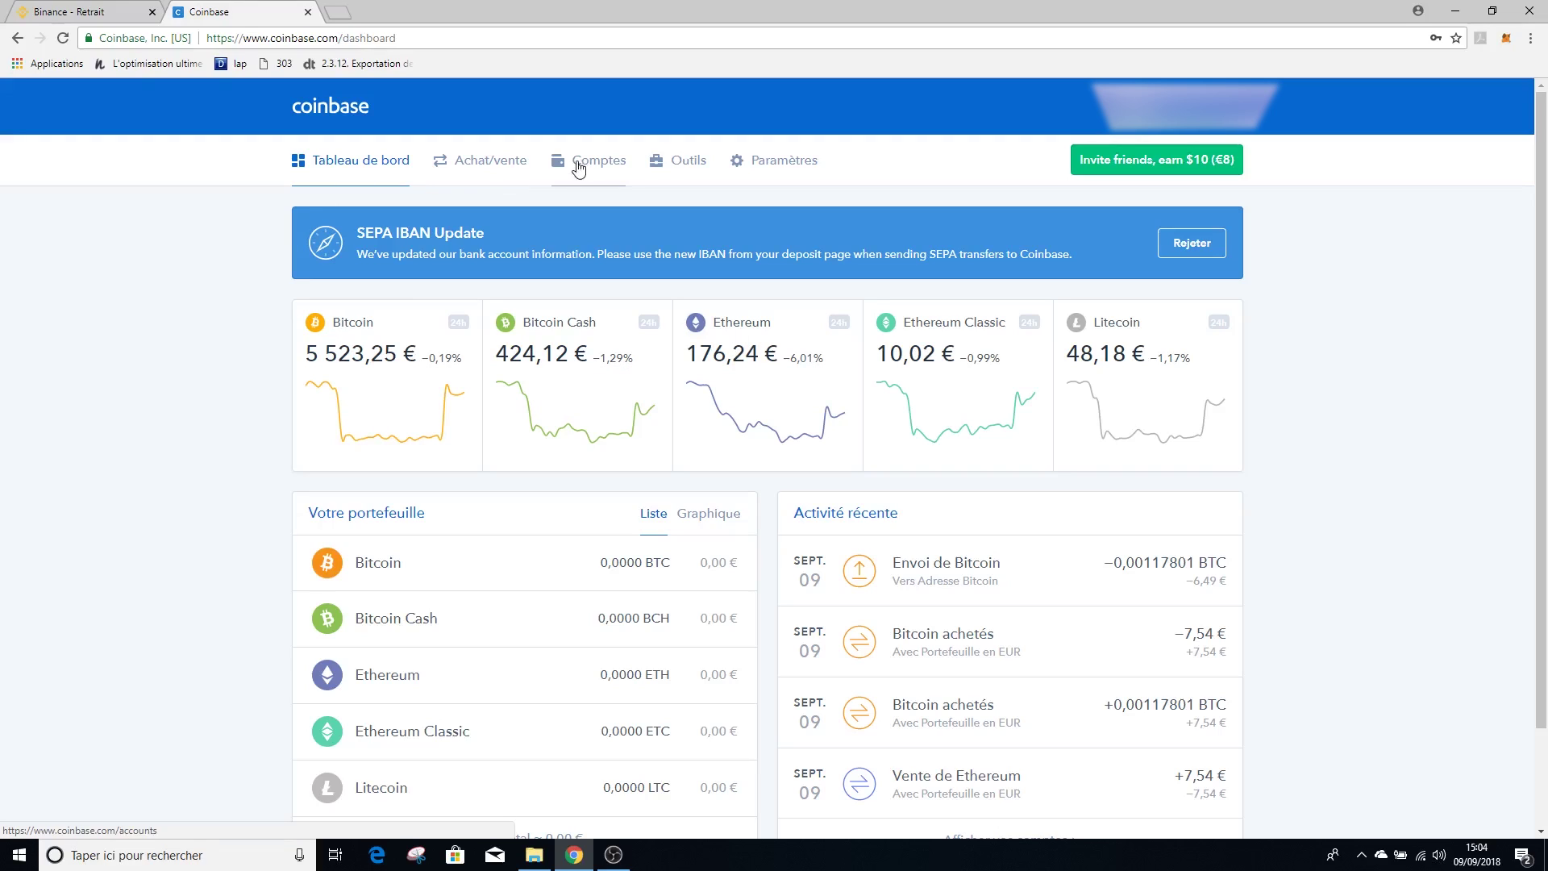
pyautogui.click(601, 166)
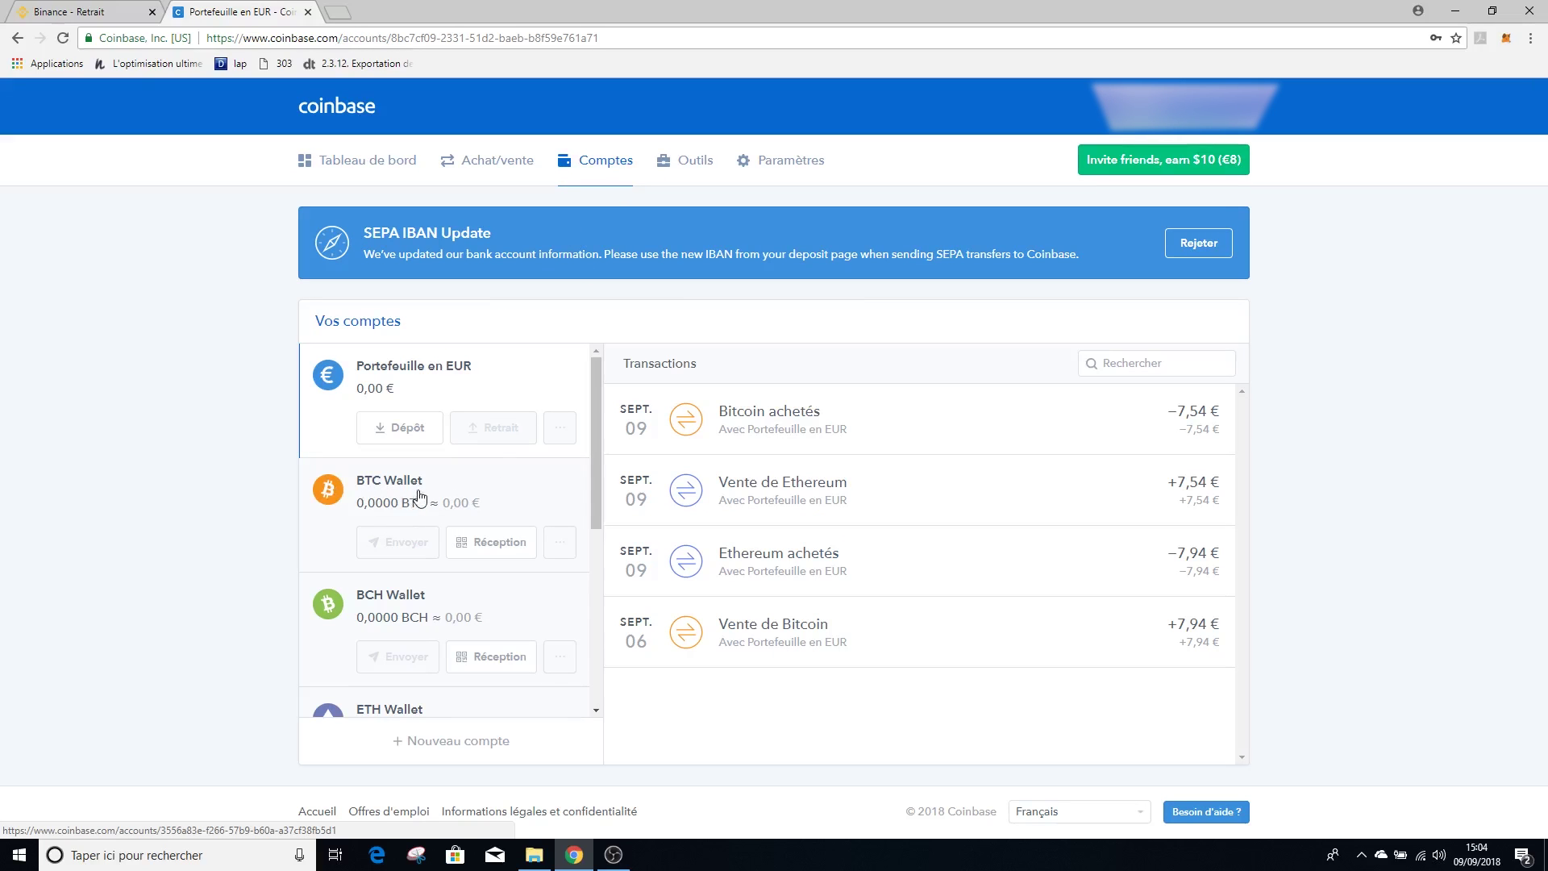
pyautogui.click(478, 546)
pyautogui.click(776, 565)
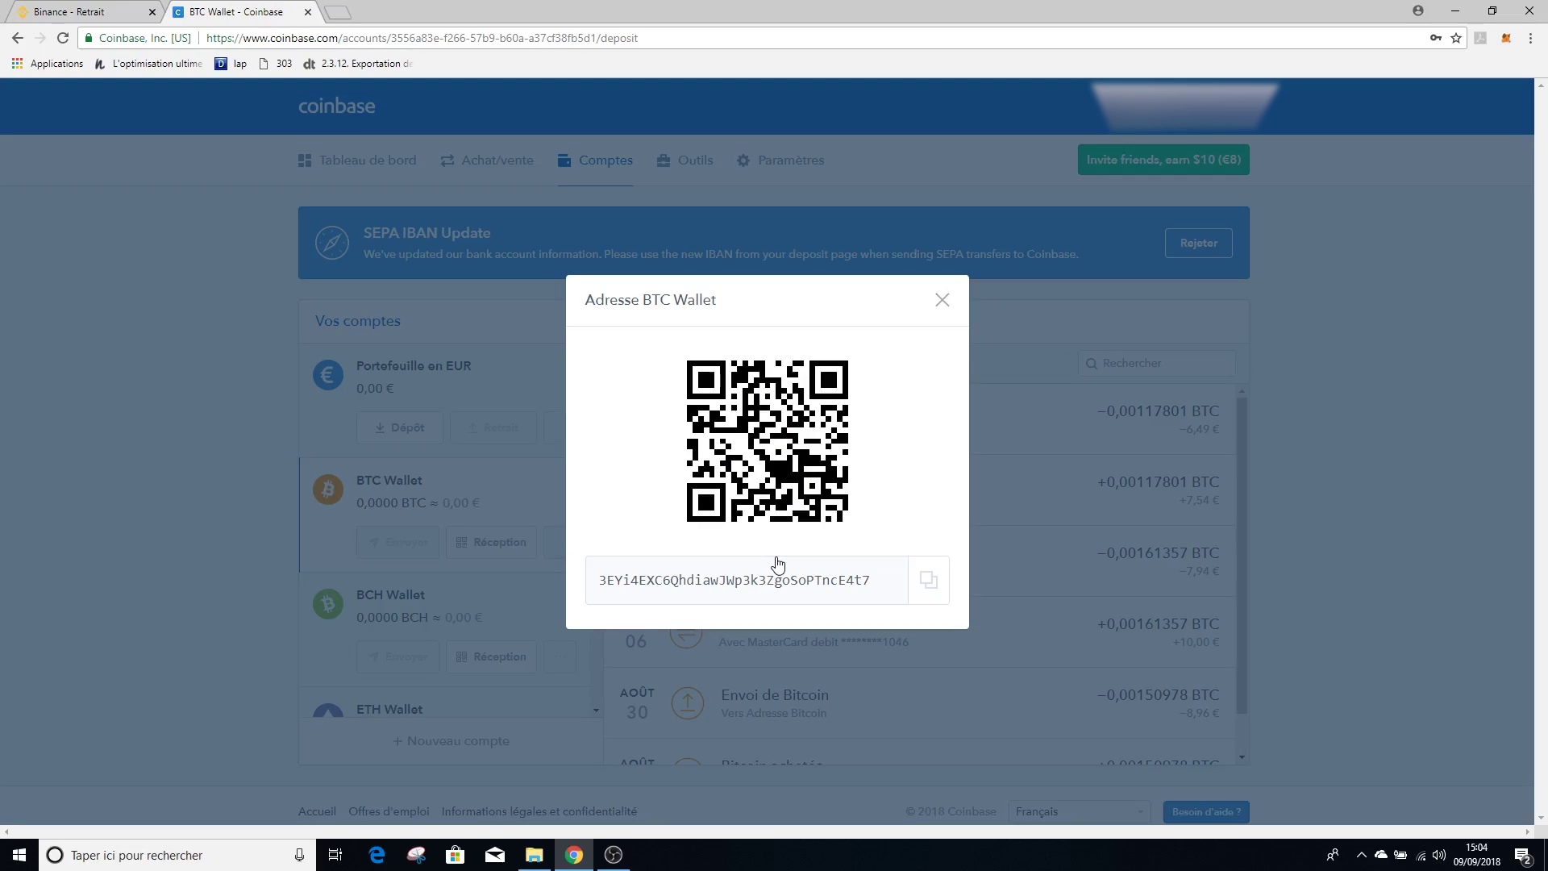
pyautogui.moveTo(877, 586); pyautogui.dragTo(595, 581)
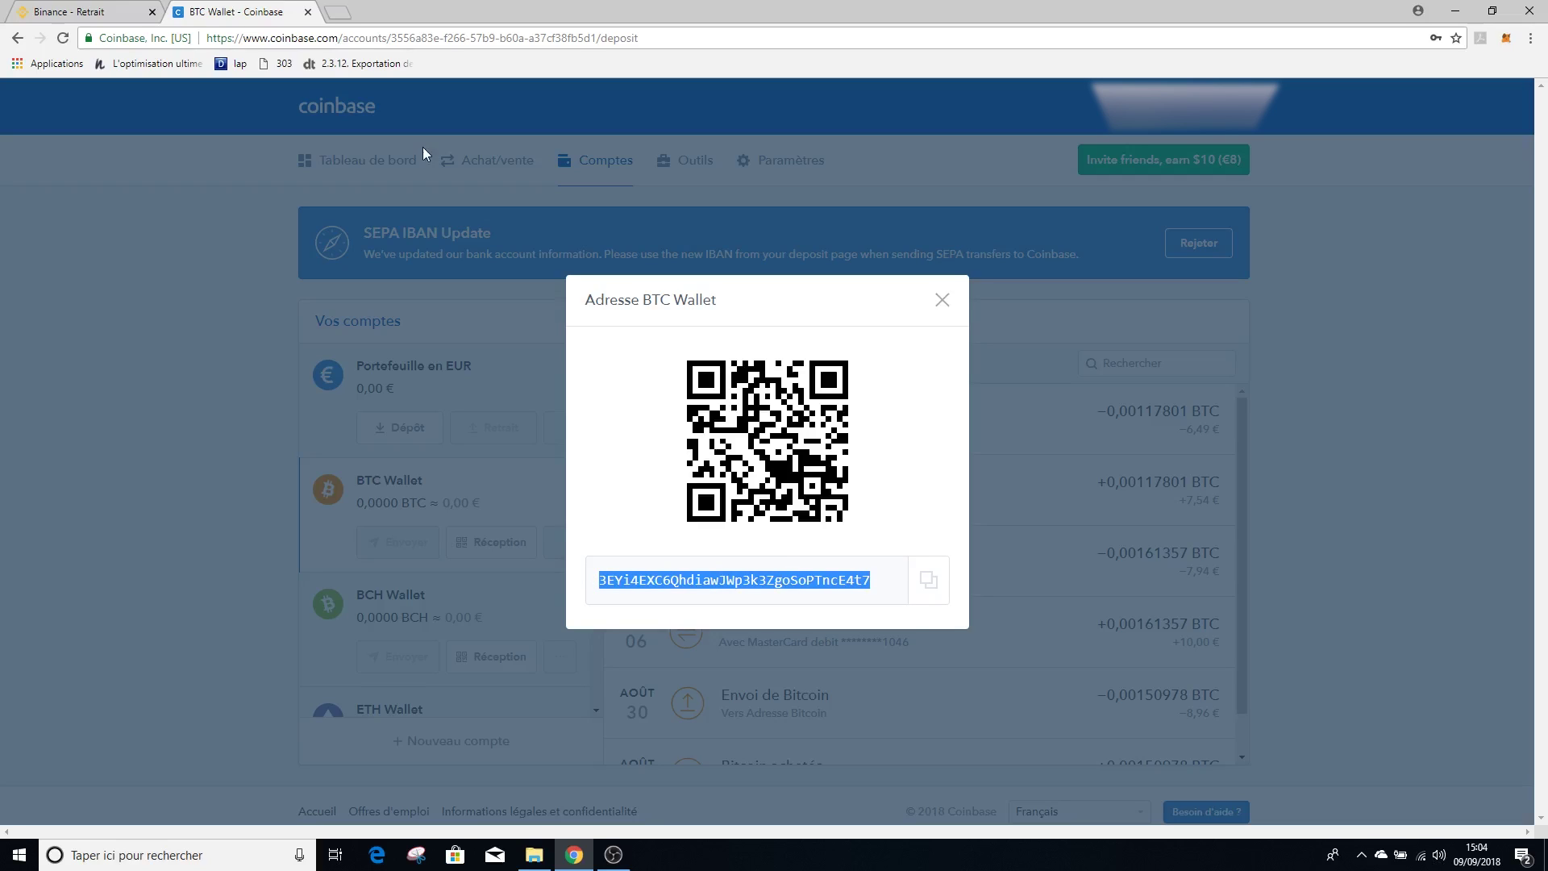
pyautogui.click(114, 11)
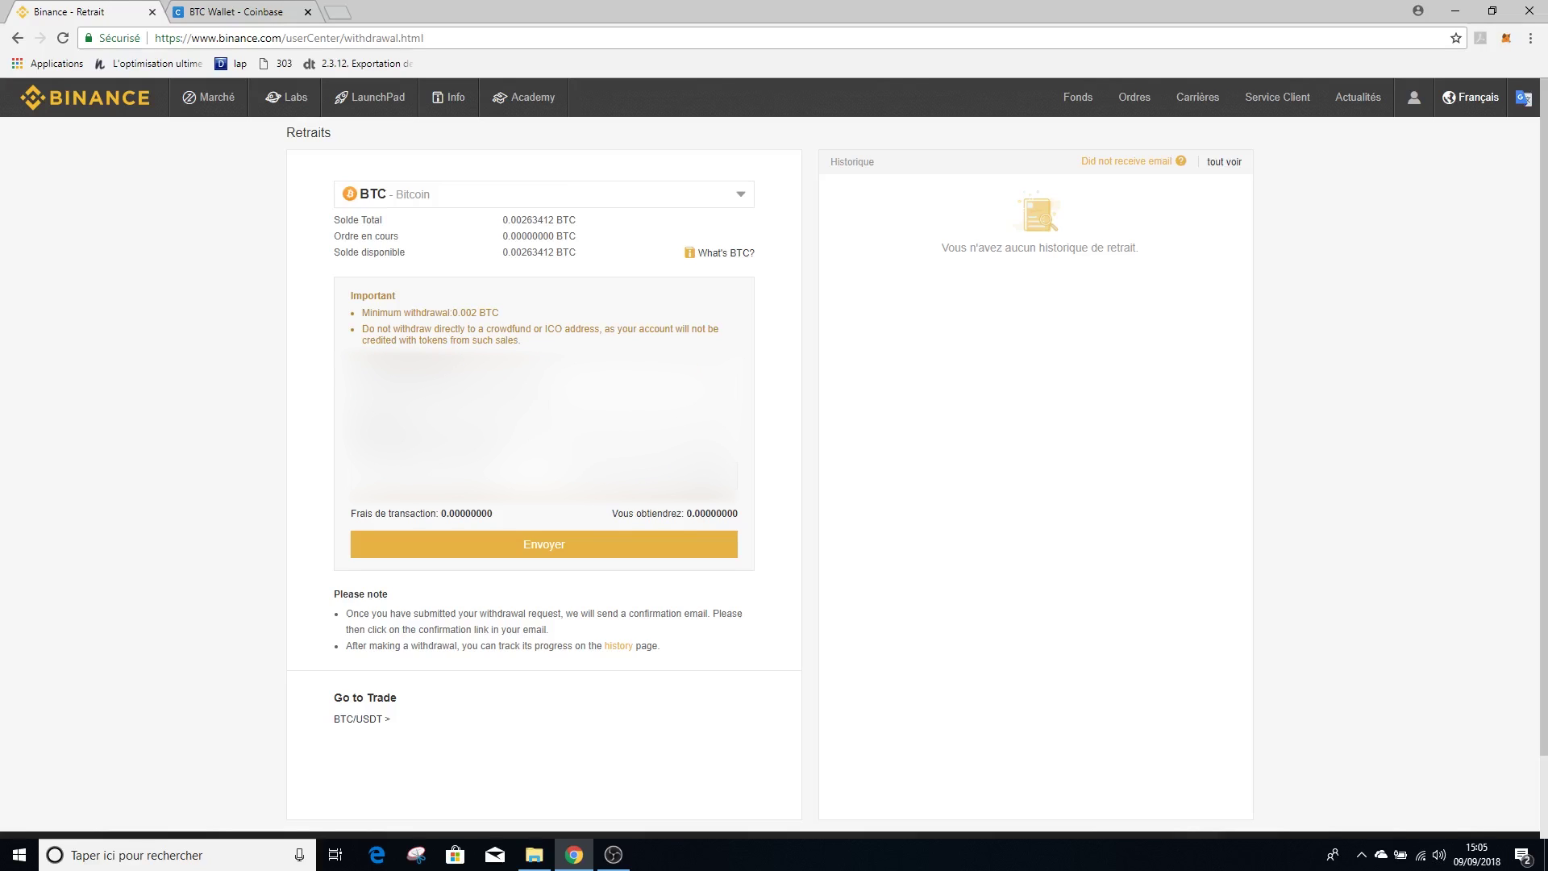
# Submit a 0.001 BTC withdrawal amount, then start correcting it after the minimum-amount error.
pyautogui.click(551, 476)
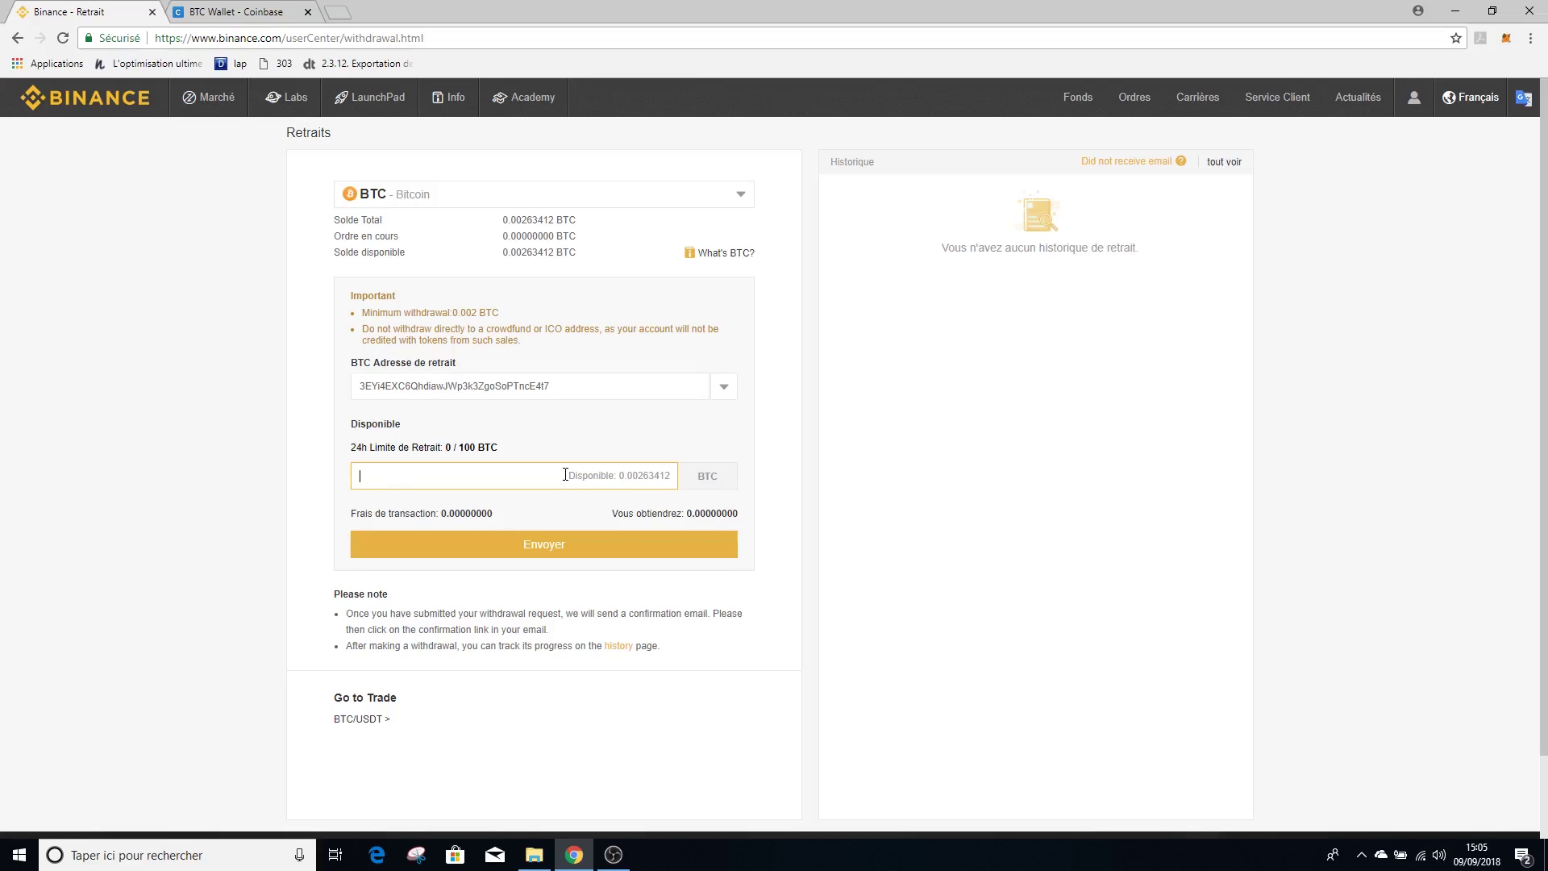
pyautogui.write('0')
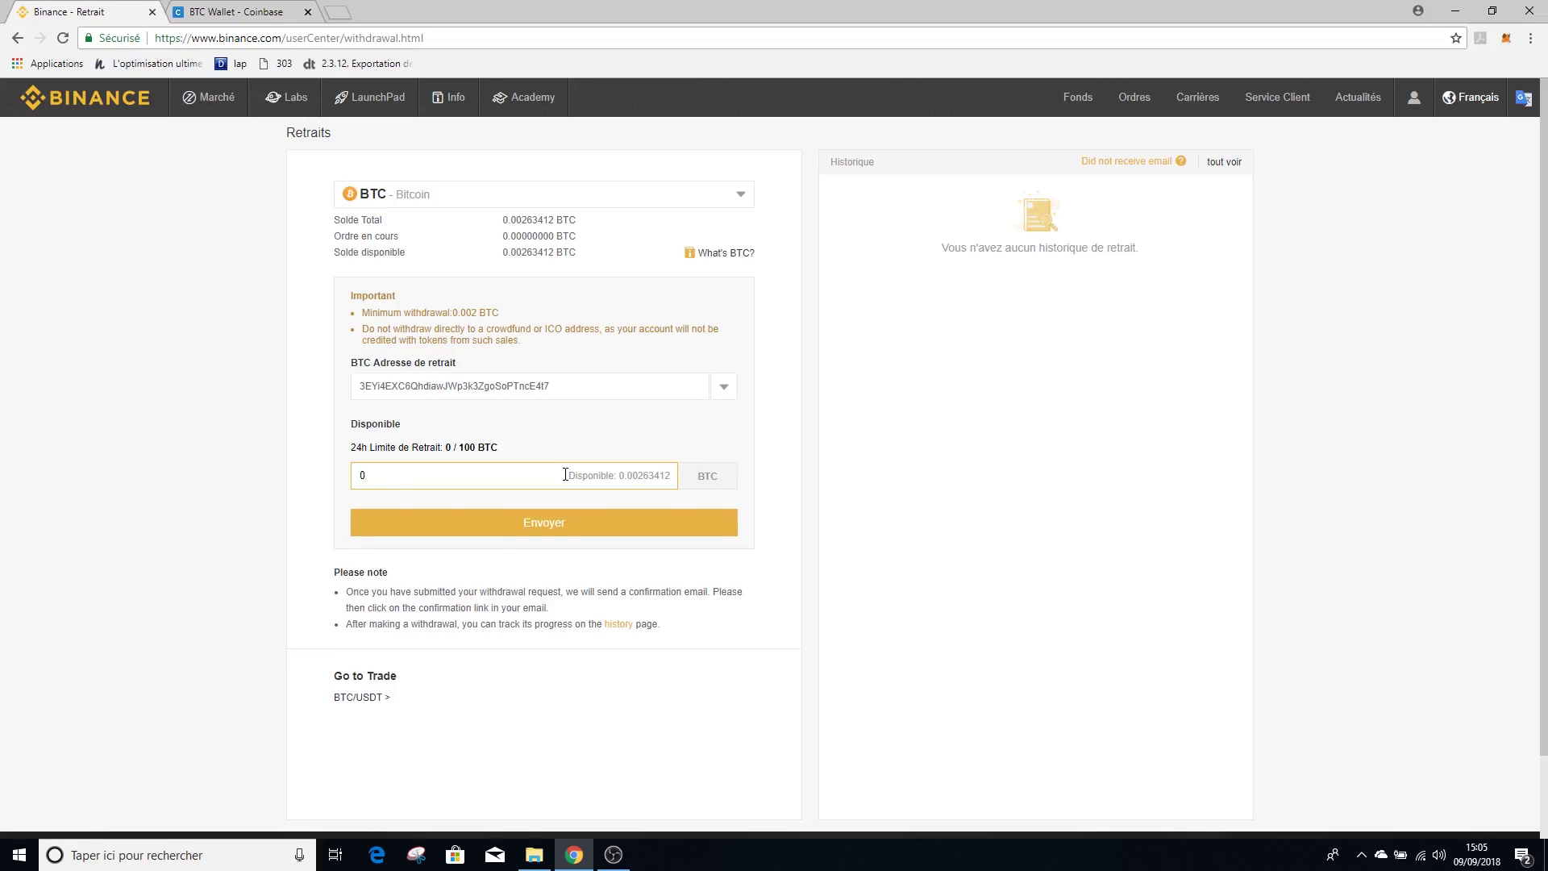
pyautogui.write('.0')
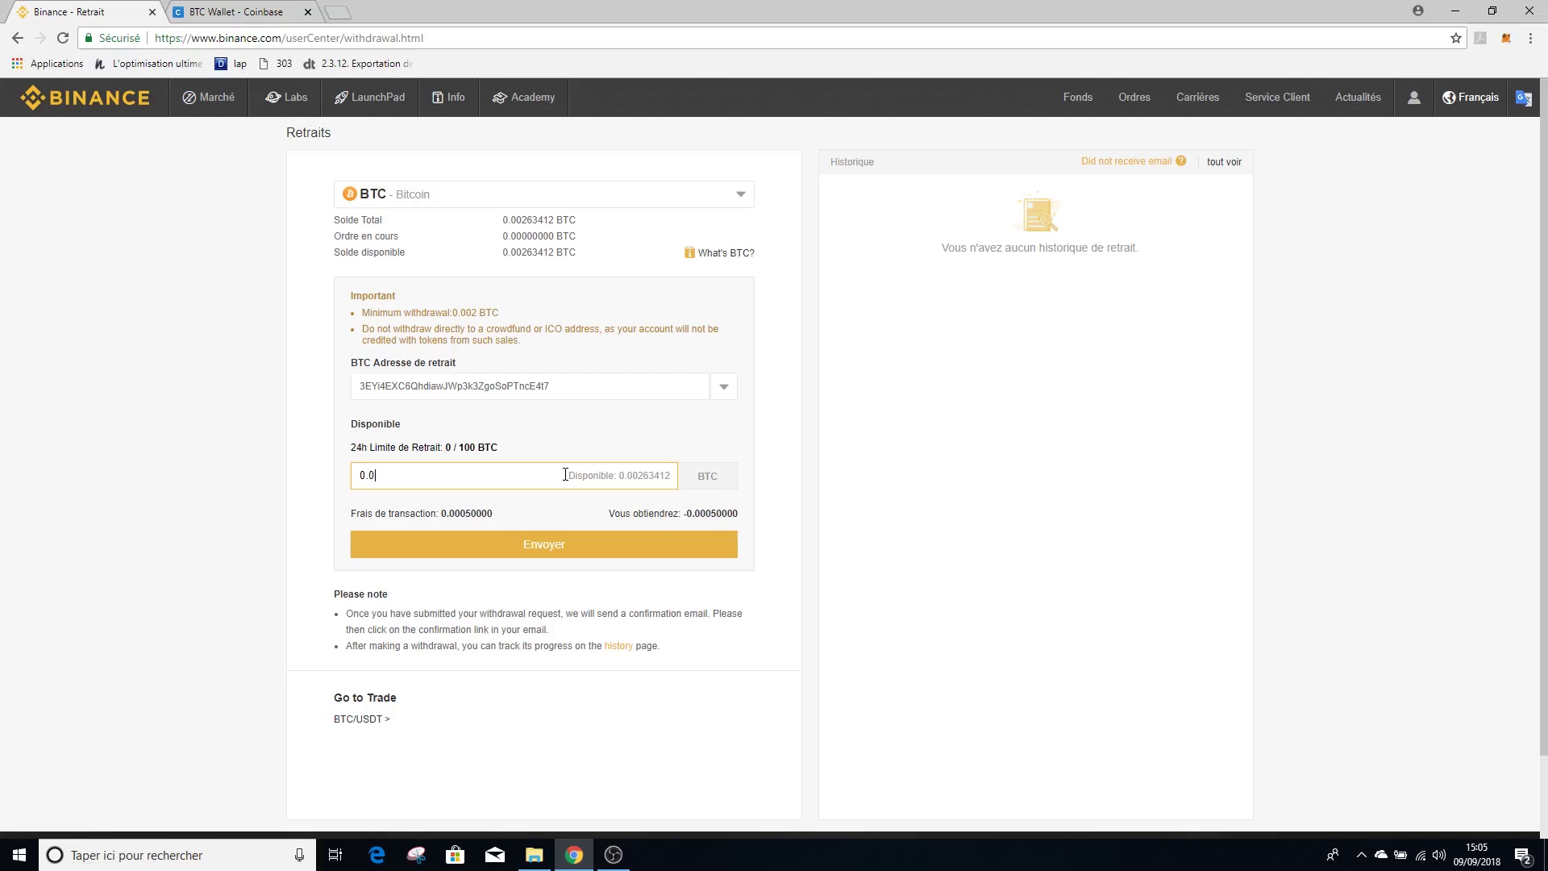
pyautogui.write('01')
pyautogui.click(545, 548)
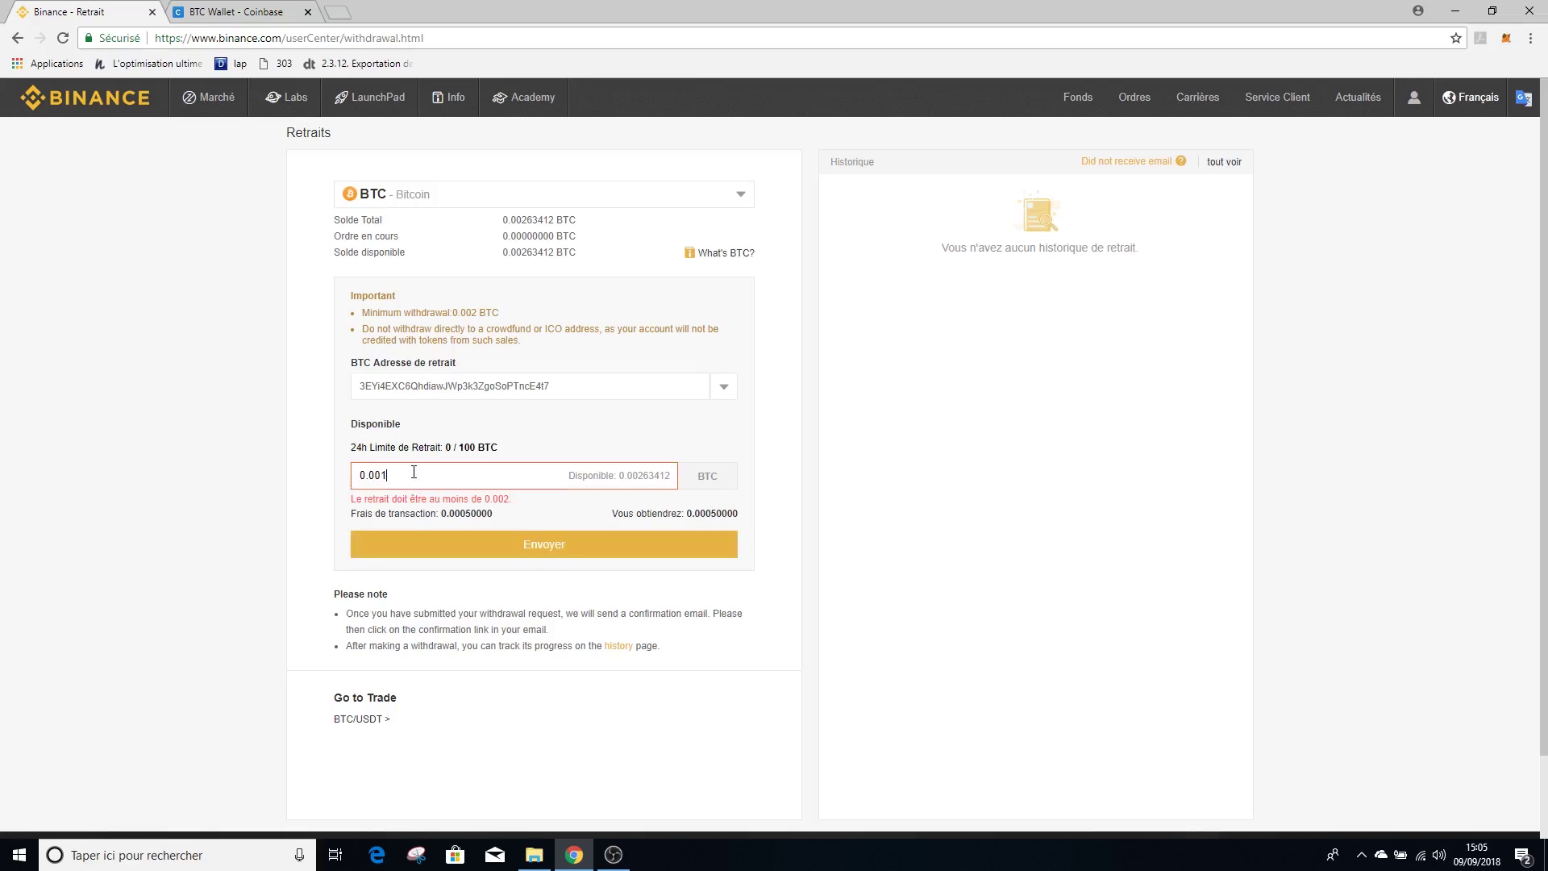
pyautogui.press('BackSpace')
# Change the amount to 0.002 BTC, submit, and enter the Google Authentication code.
pyautogui.write('2')
pyautogui.click(486, 545)
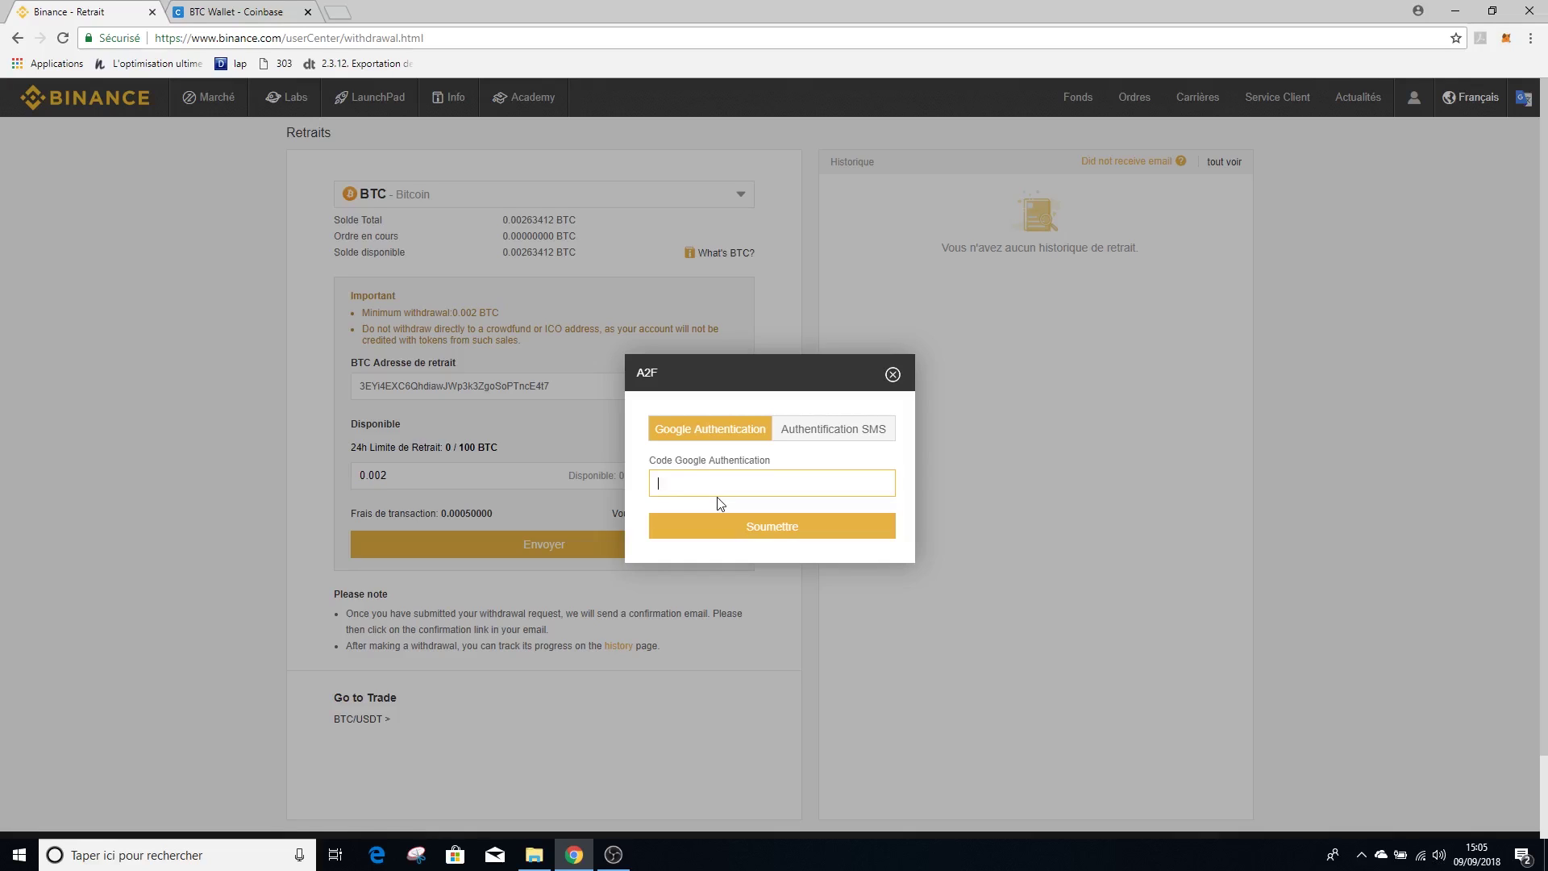
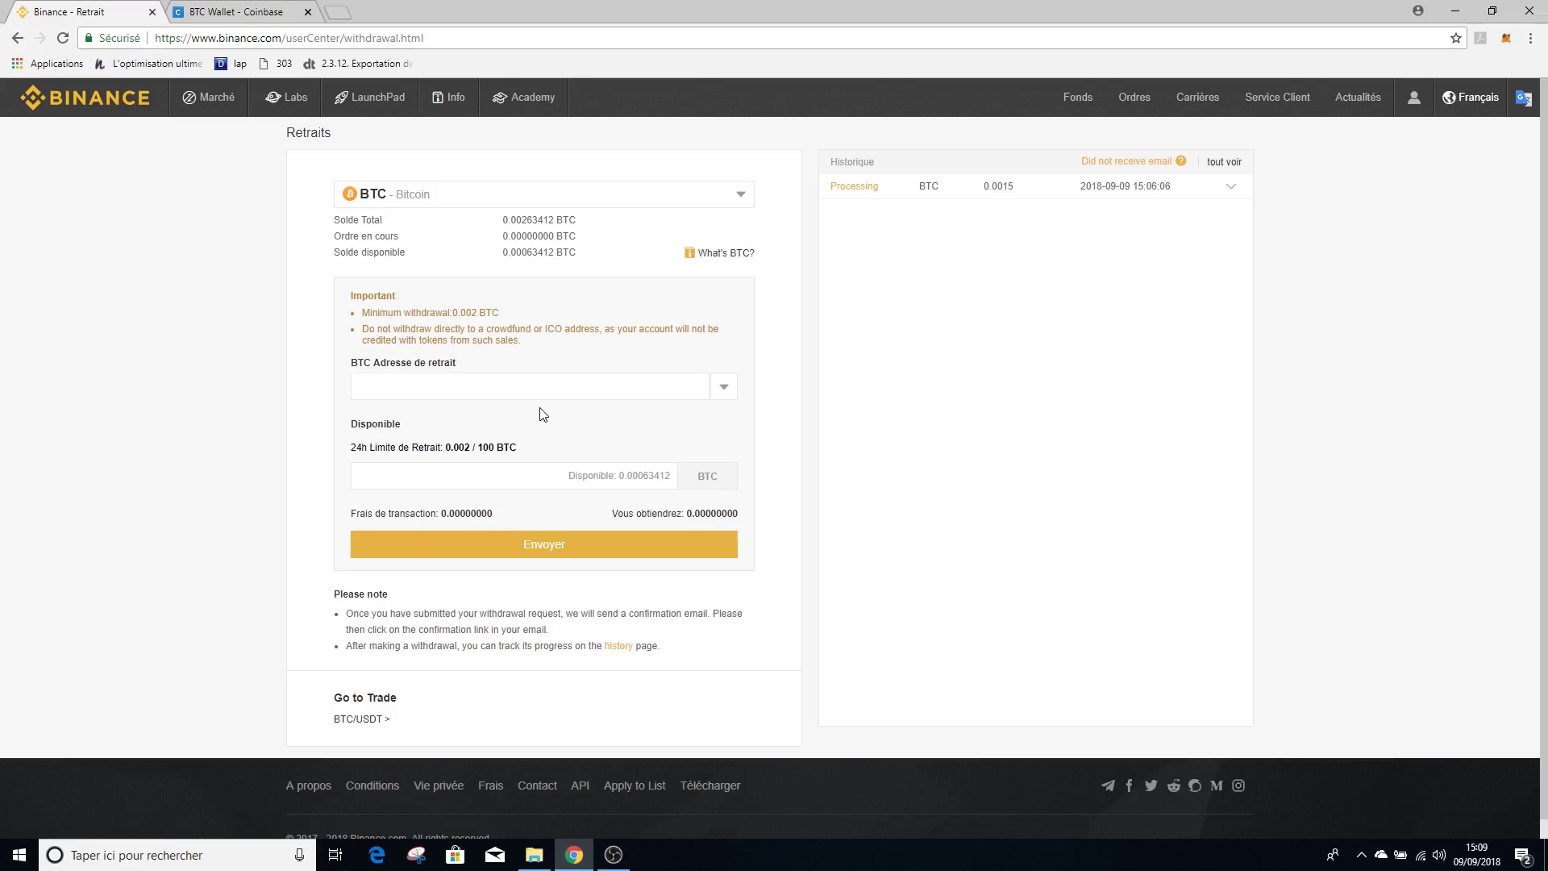
# Open the Binance transaction history on the Retrait (withdrawal) tab.
pyautogui.moveTo(1081, 99)
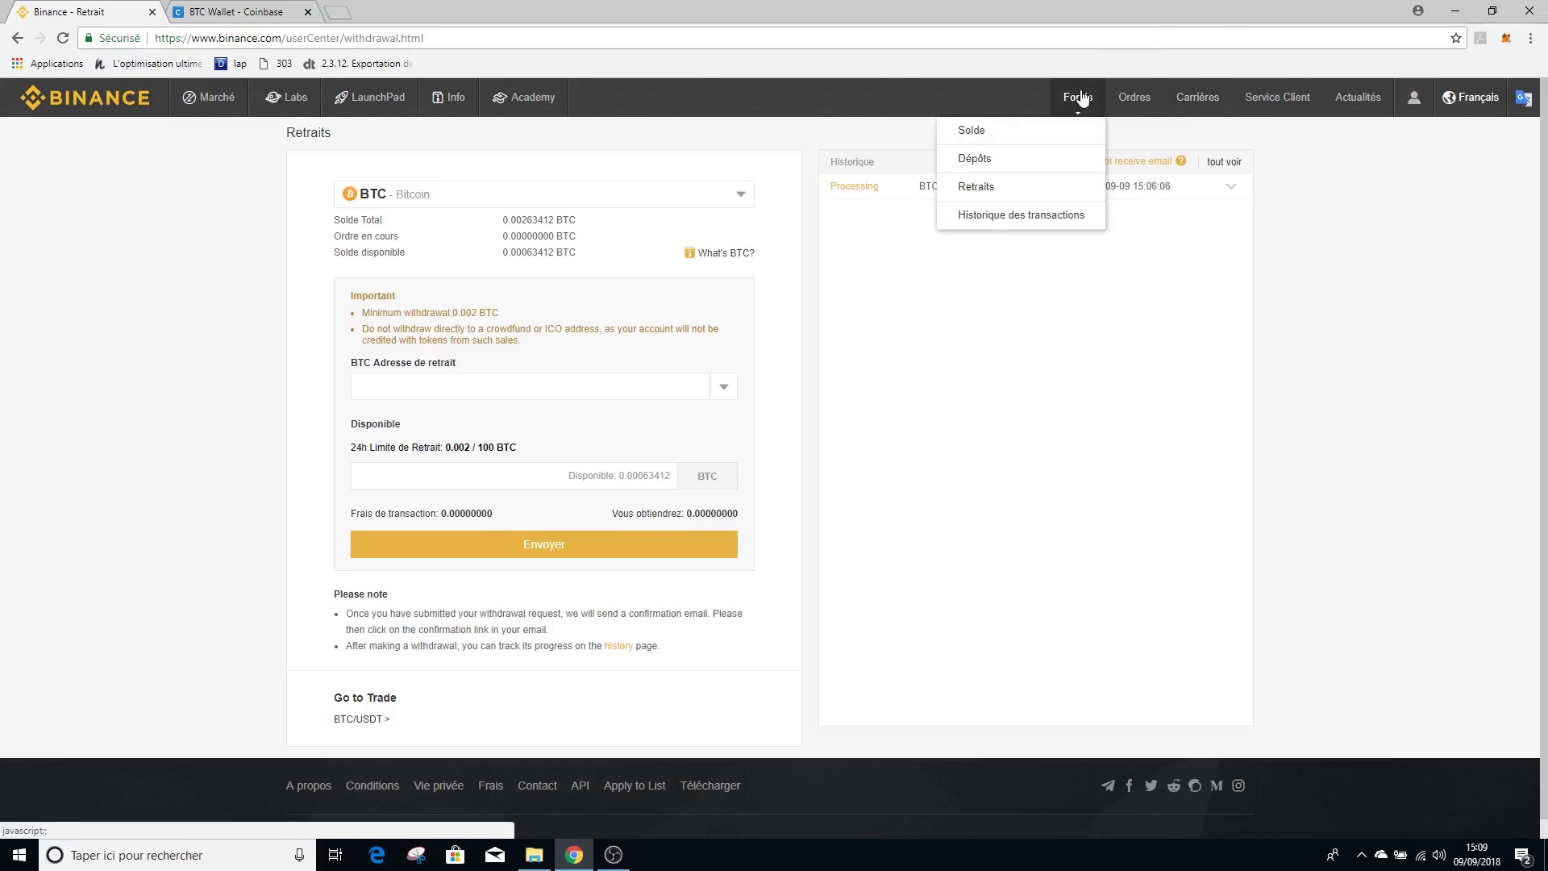
pyautogui.click(971, 230)
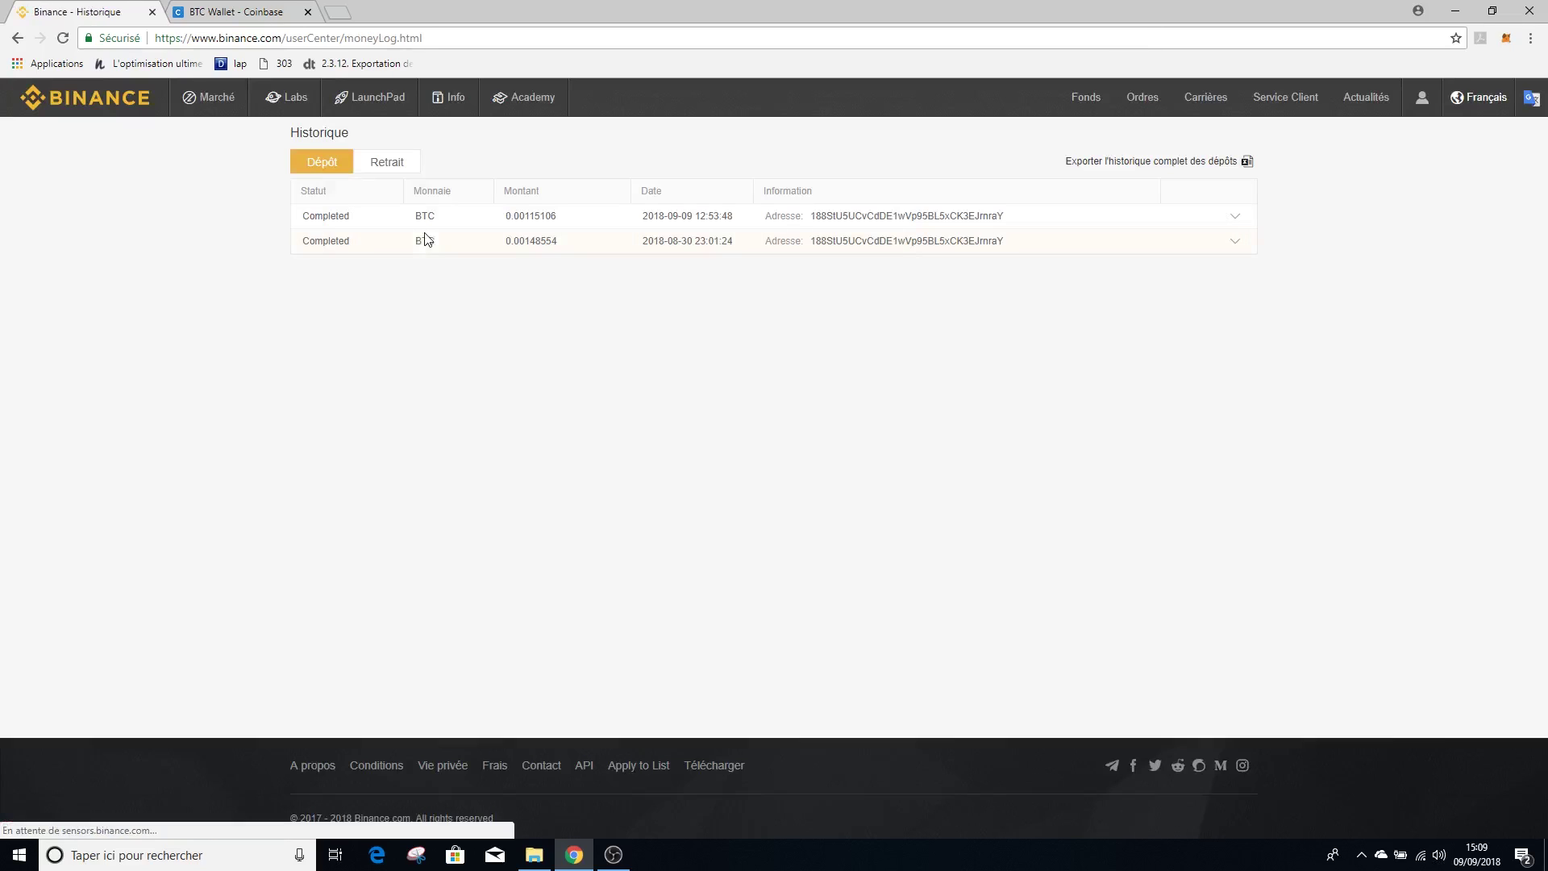
pyautogui.click(389, 160)
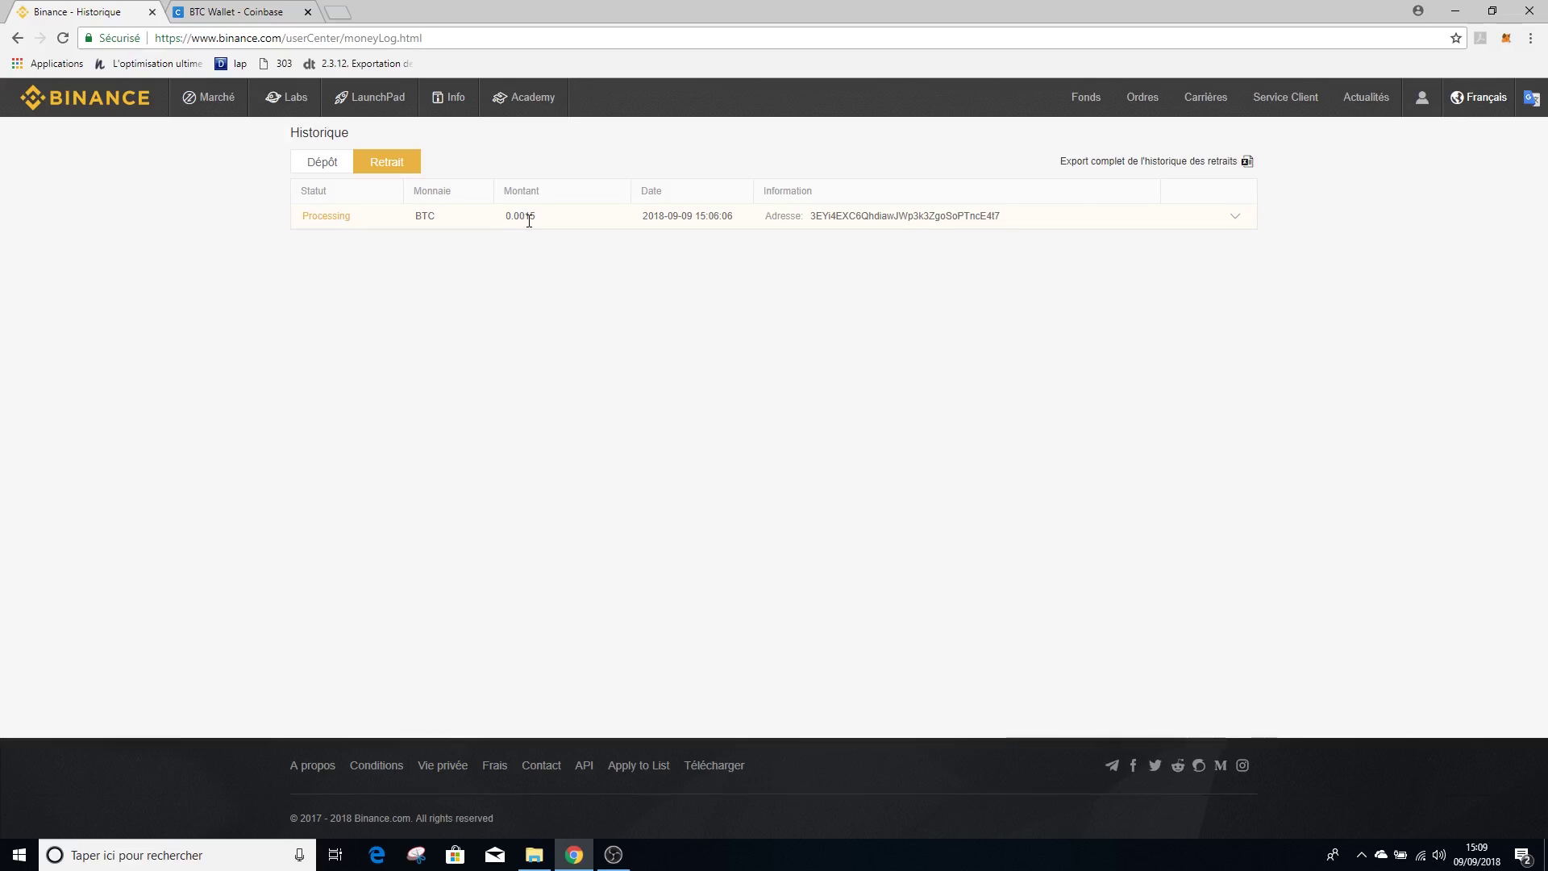
# Recheck the 0.0015 BTC withdrawal, toggling Dépôt and Retrait until it reads Completed.
pyautogui.moveTo(535, 218); pyautogui.dragTo(505, 219)
pyautogui.click(518, 269)
pyautogui.click(316, 161)
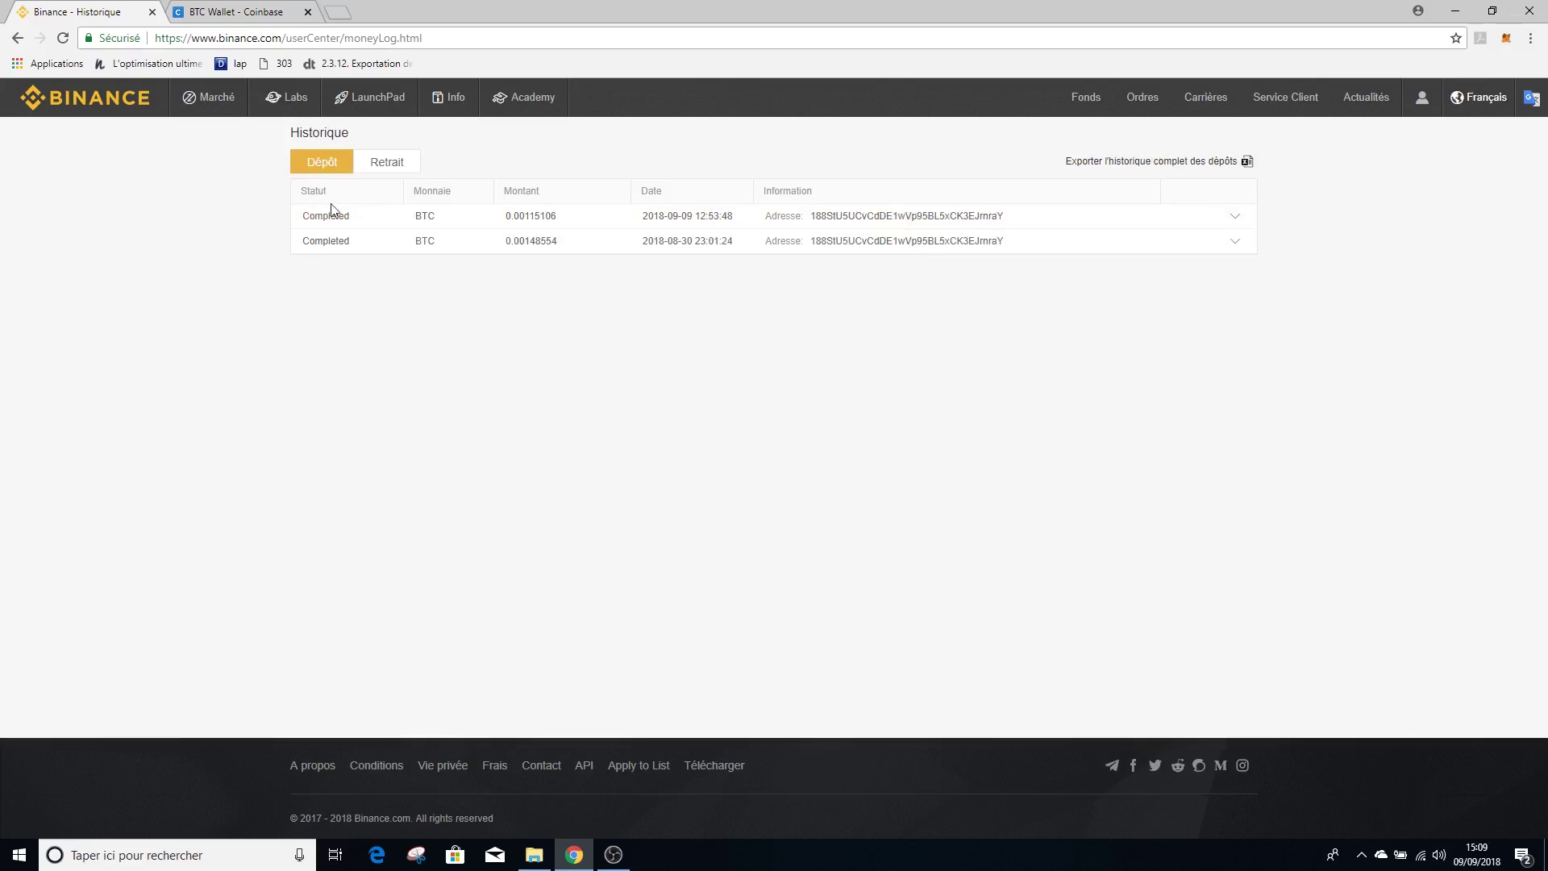
pyautogui.click(380, 167)
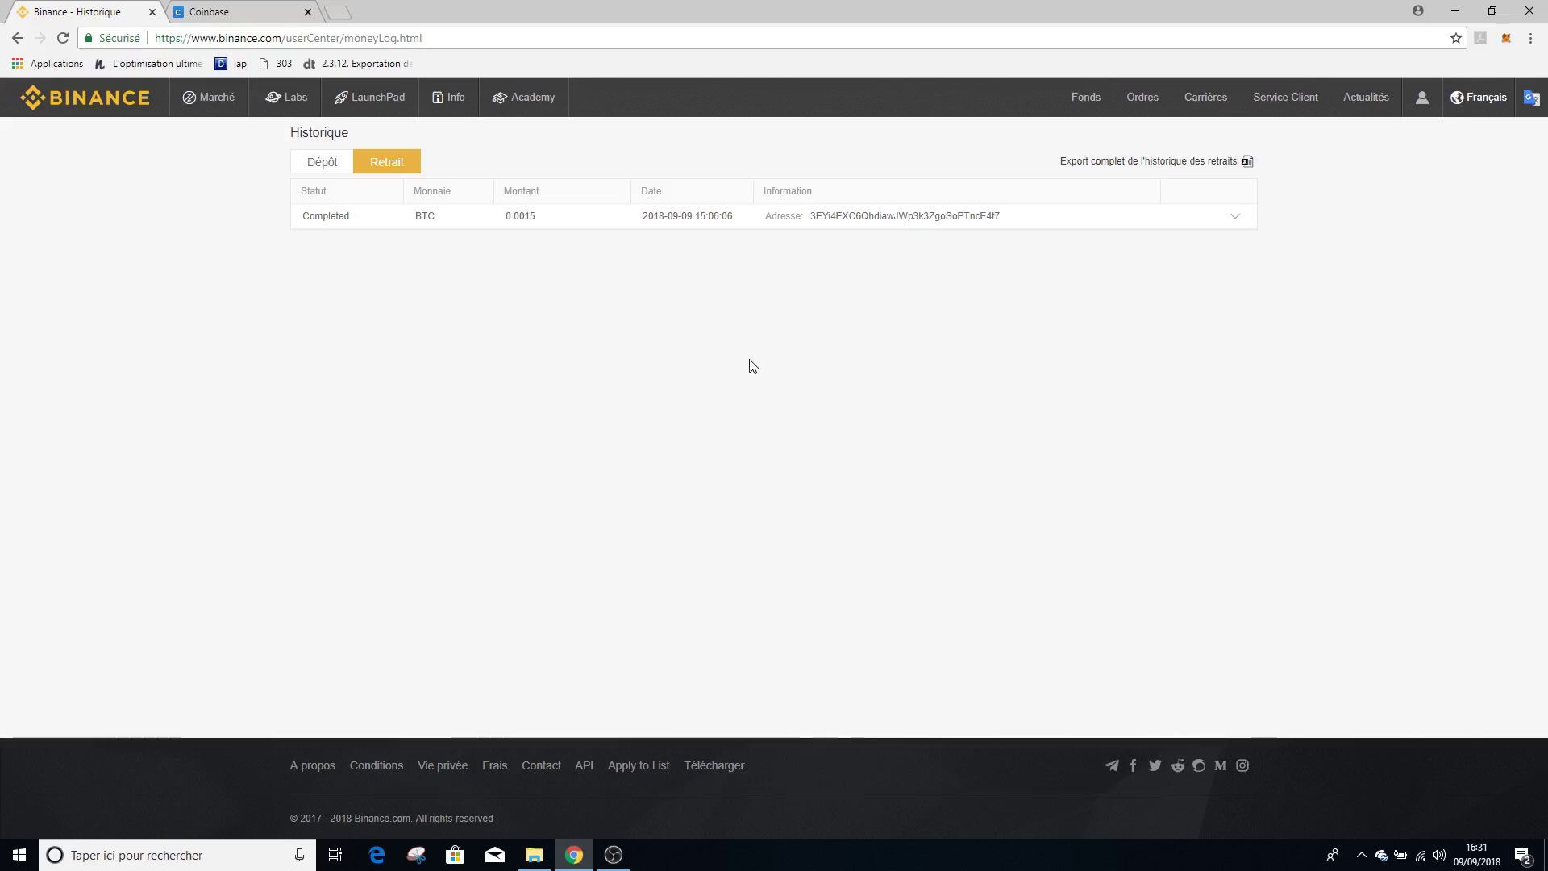
# Reload the Coinbase dashboard and confirm the Bitcoin wallet received 0,0015 BTC, worth 8,28 €.
pyautogui.click(211, 16)
pyautogui.scroll(3, 244, 286)
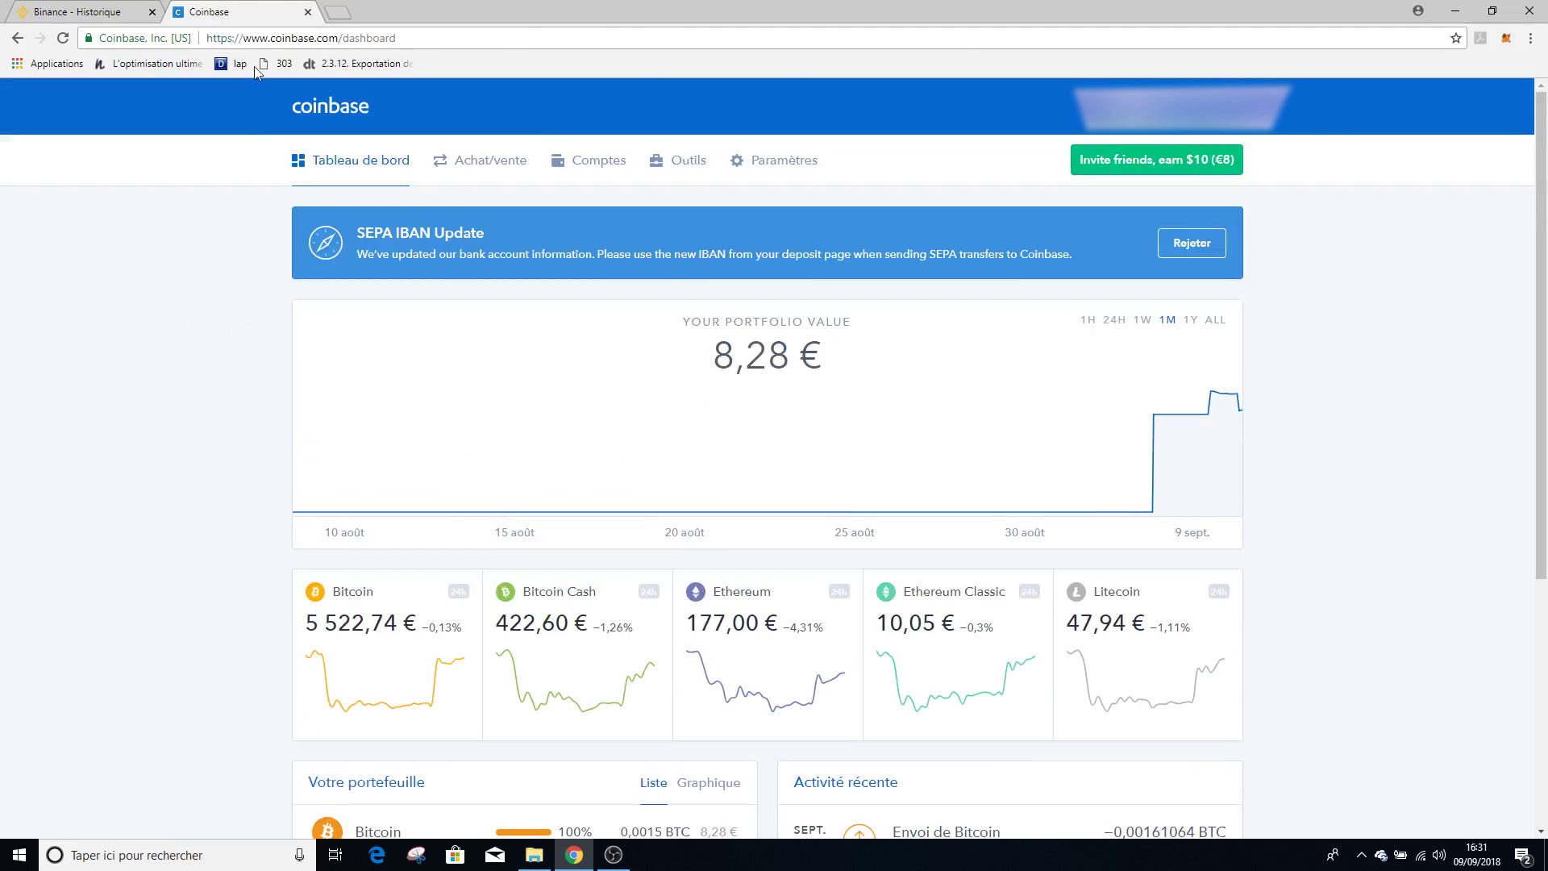
pyautogui.click(257, 38)
pyautogui.press('Return')
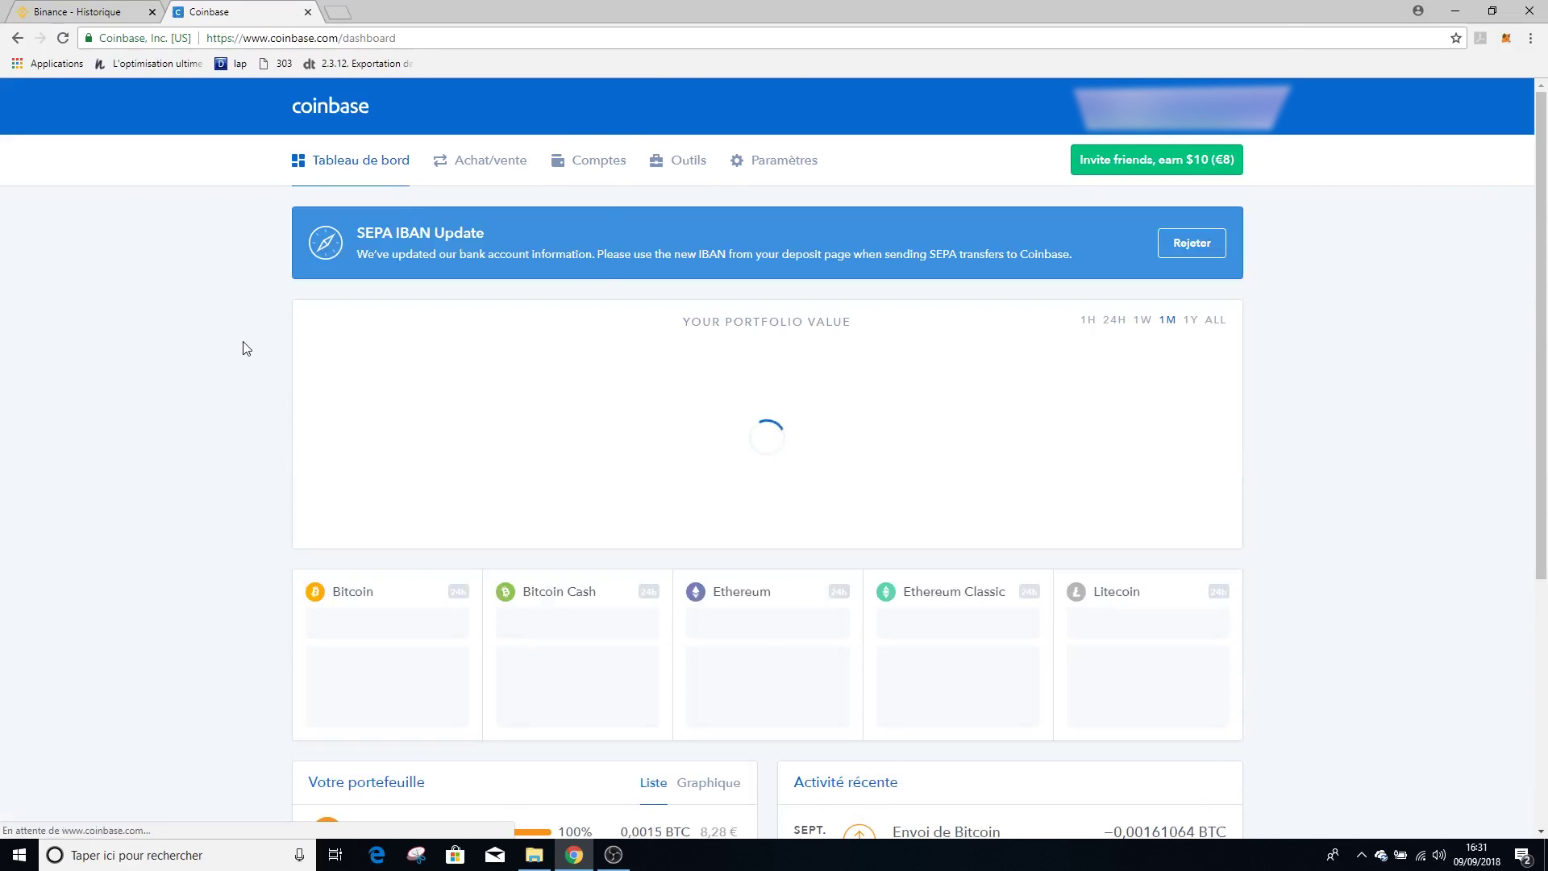
pyautogui.scroll(-5, 242, 346)
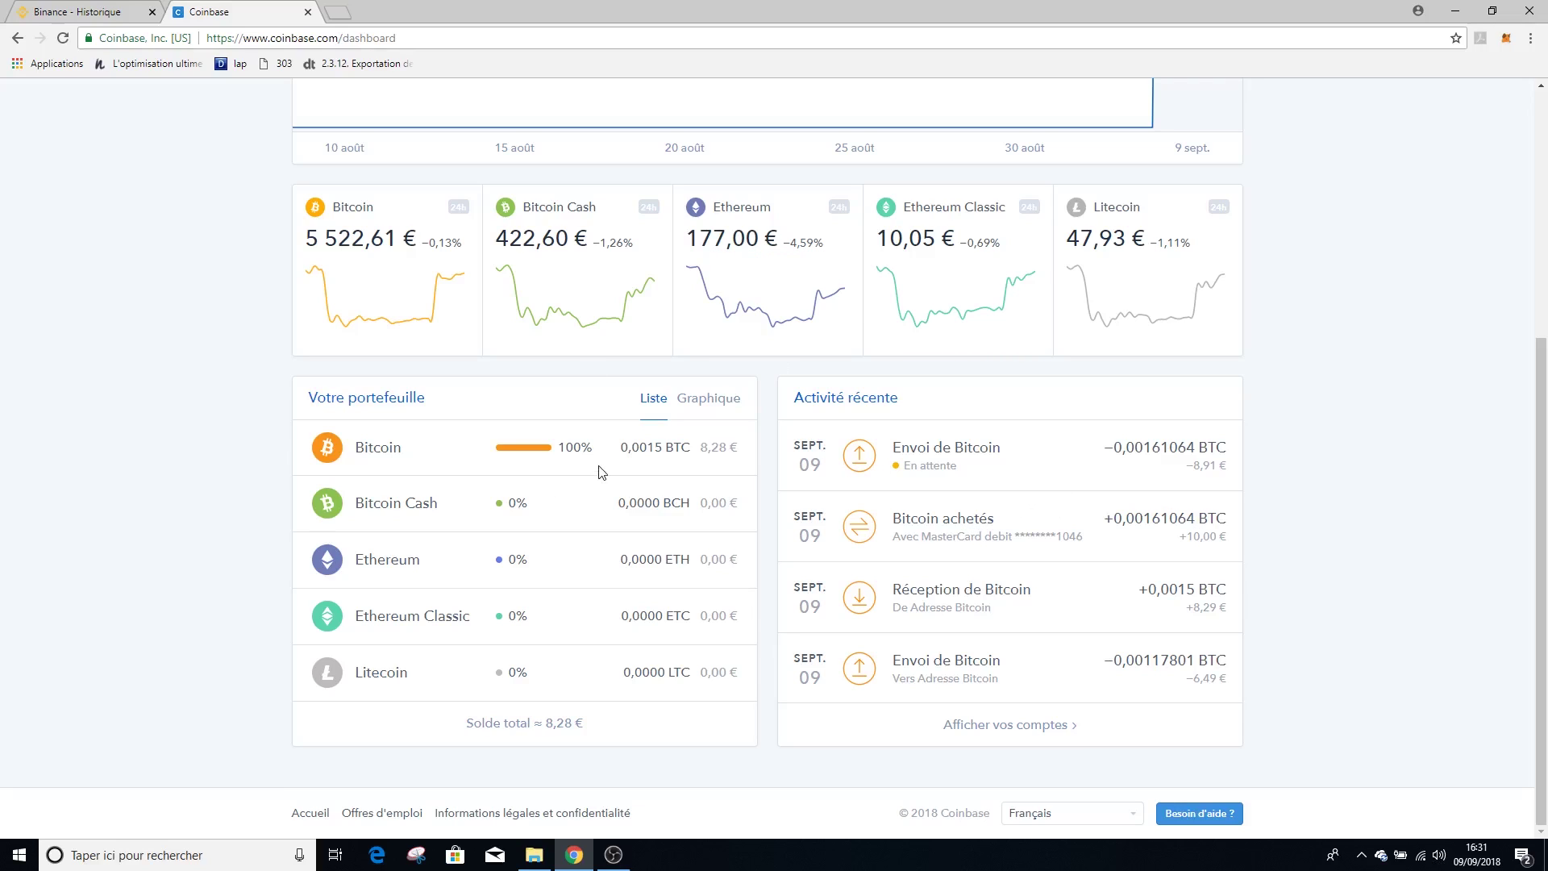
pyautogui.scroll(5, 634, 484)
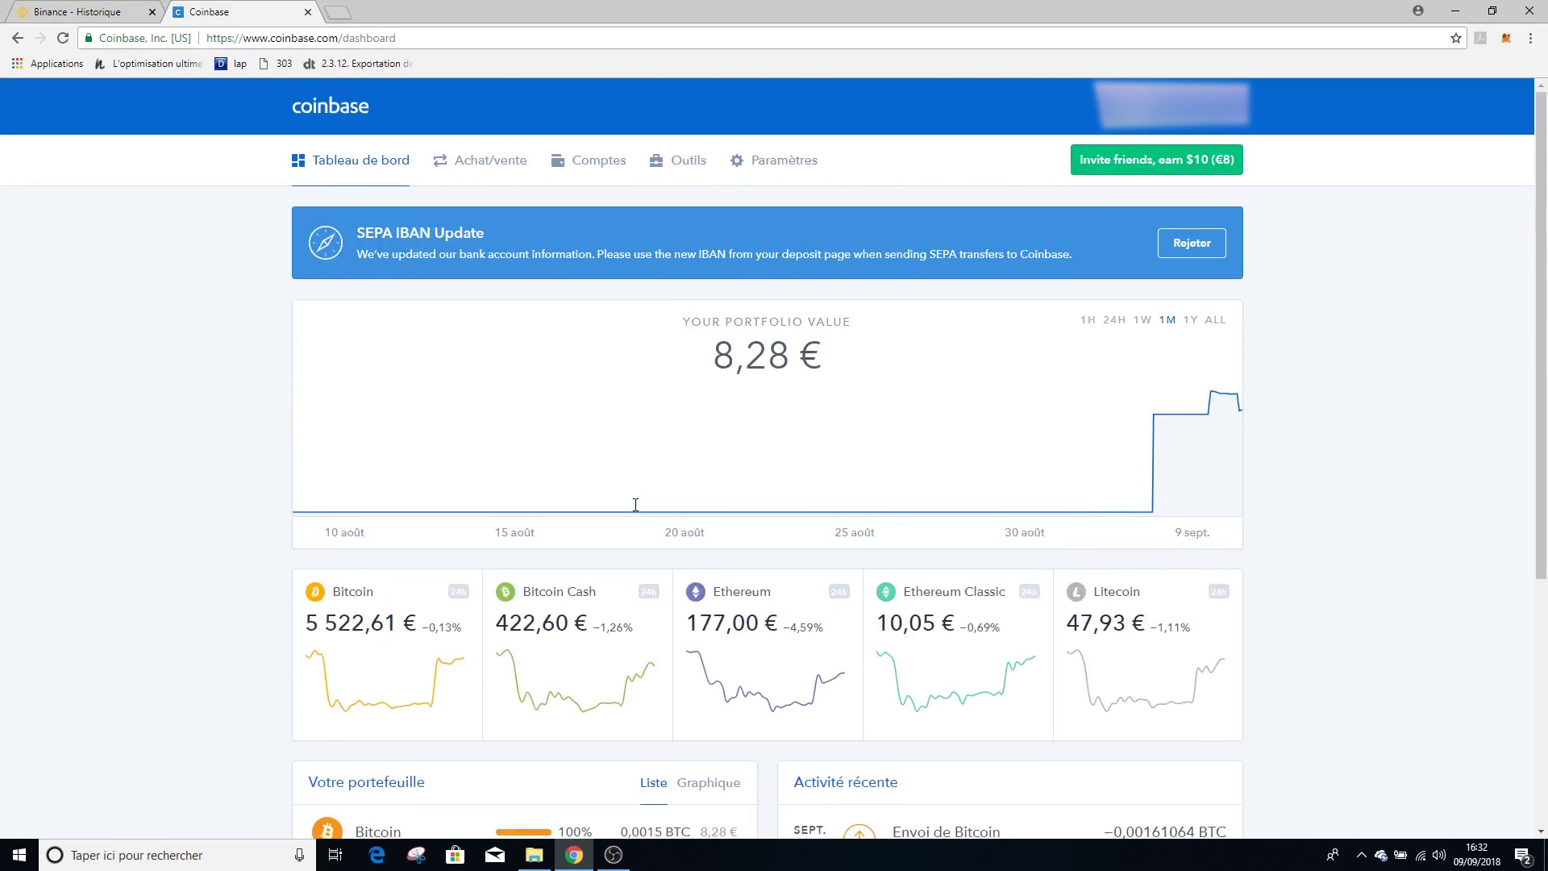
pyautogui.scroll(-4, 634, 508)
pyautogui.scroll(4, 473, 573)
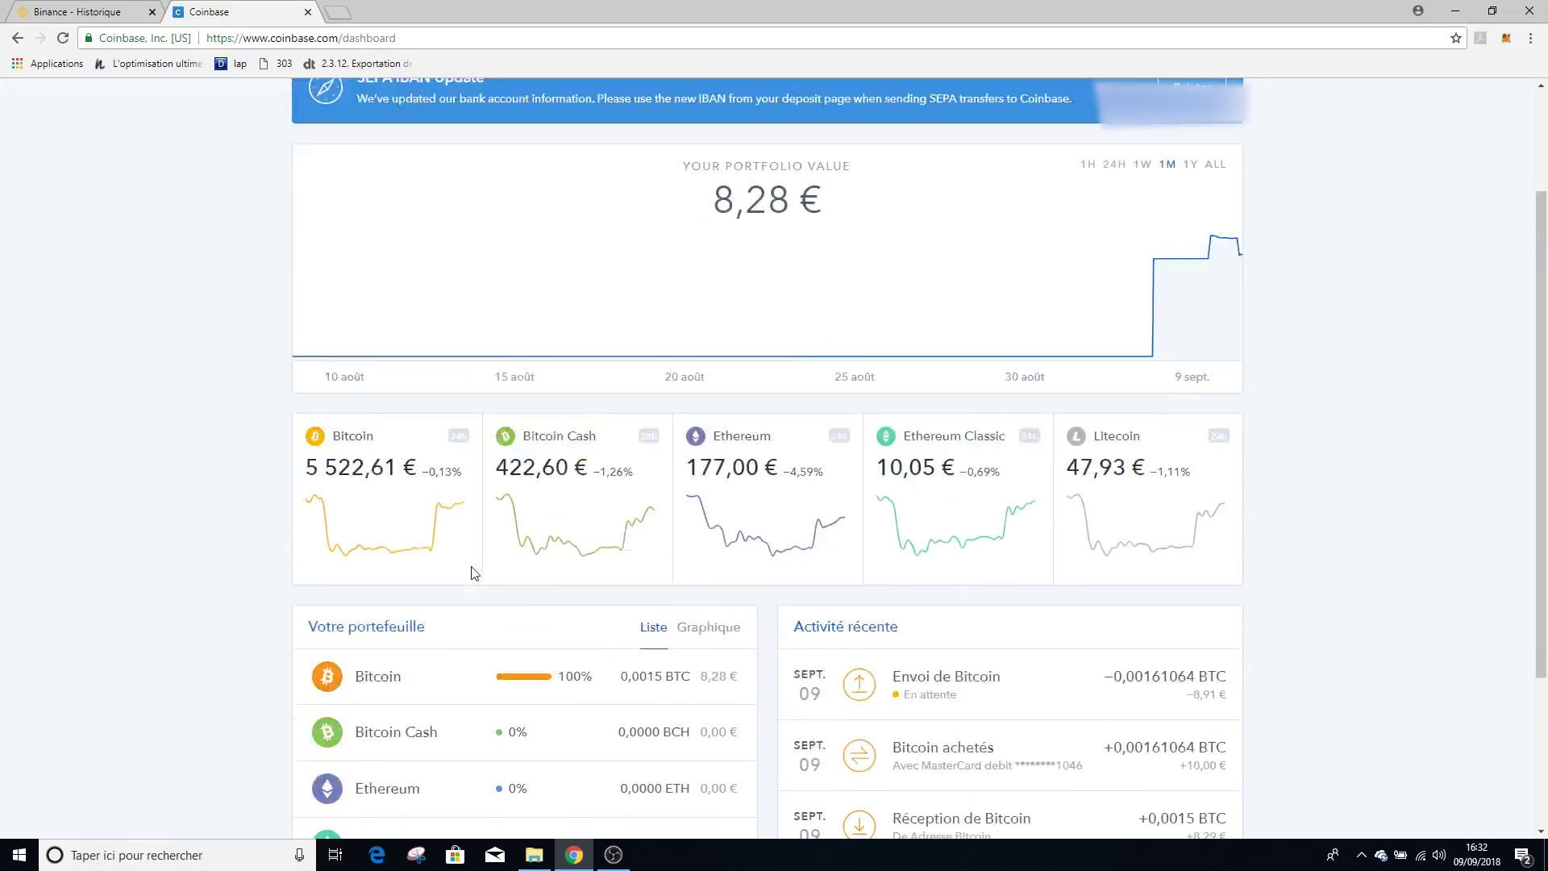
# Sell the entire 0,0015 BTC balance immediately for 7,31 € and confirm the sale.
pyautogui.click(475, 168)
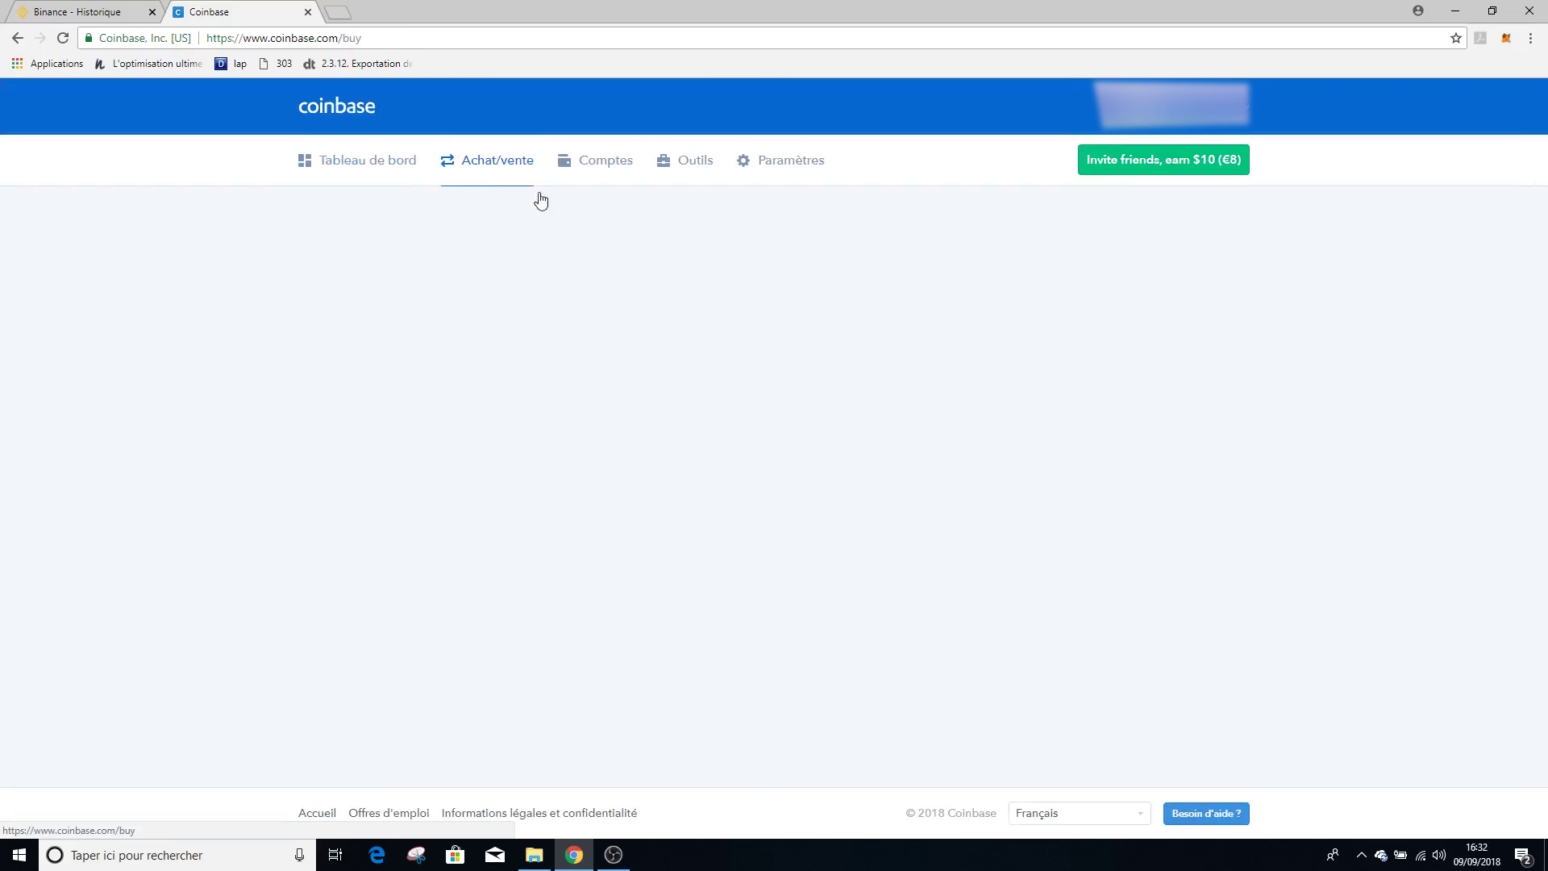
pyautogui.click(633, 231)
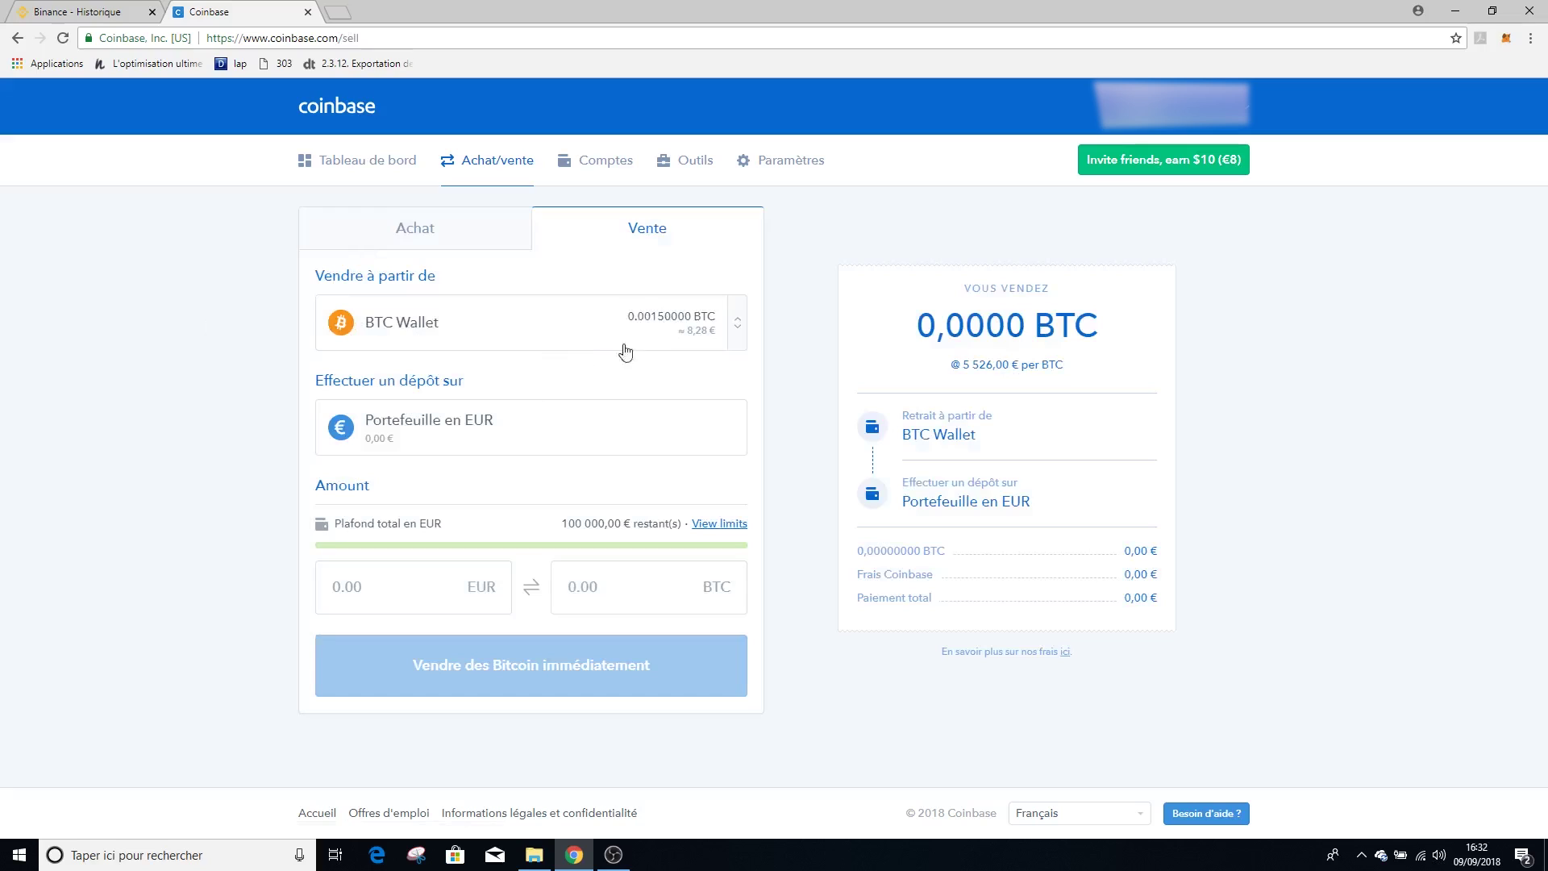
pyautogui.click(389, 567)
pyautogui.click(469, 587)
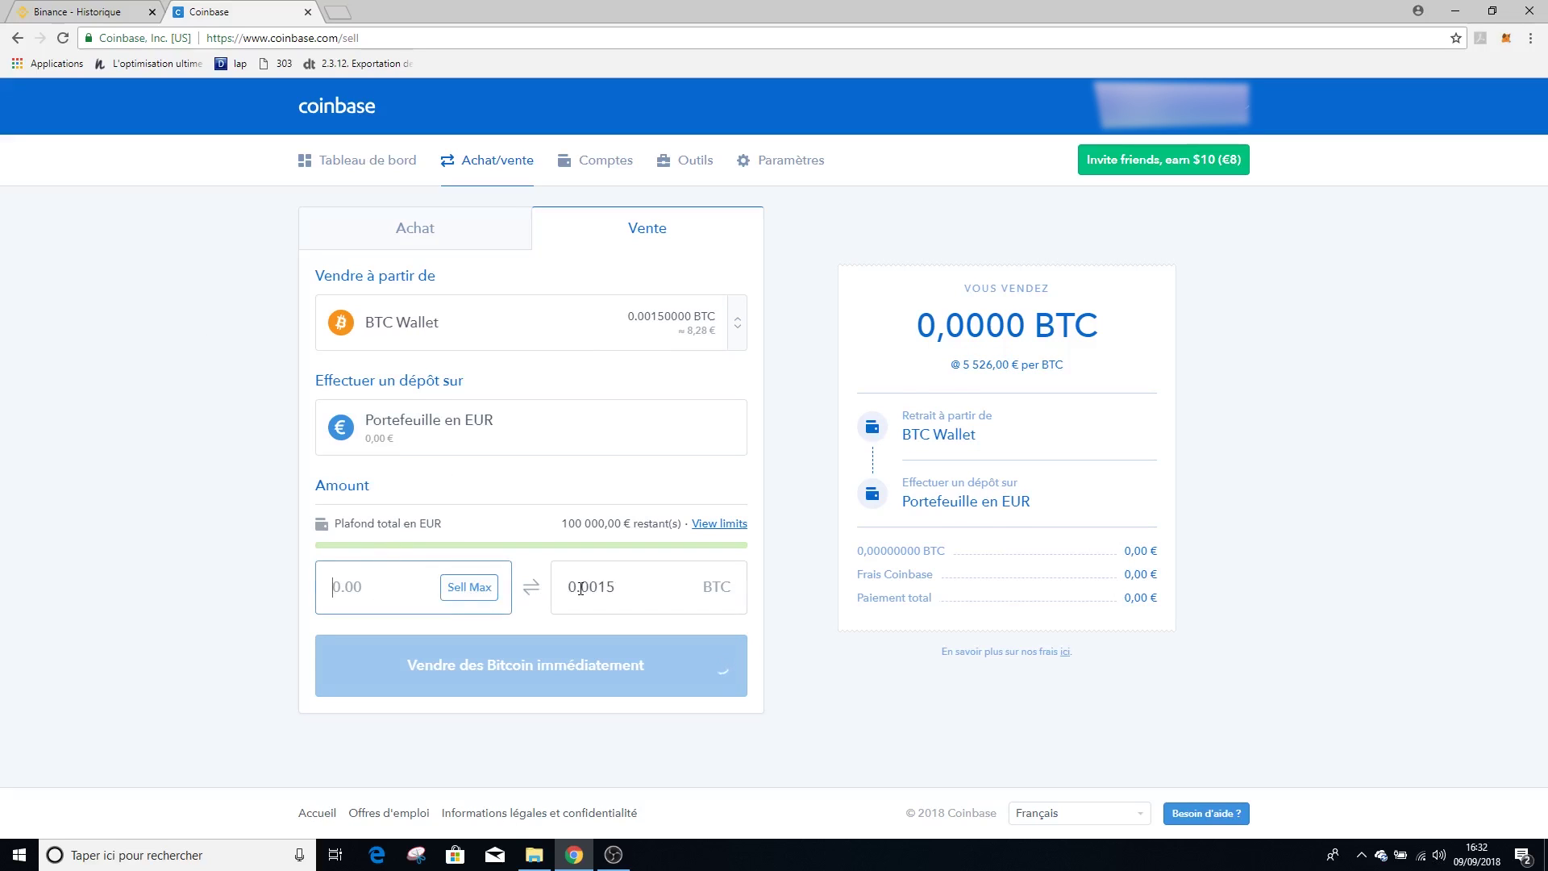
pyautogui.click(532, 681)
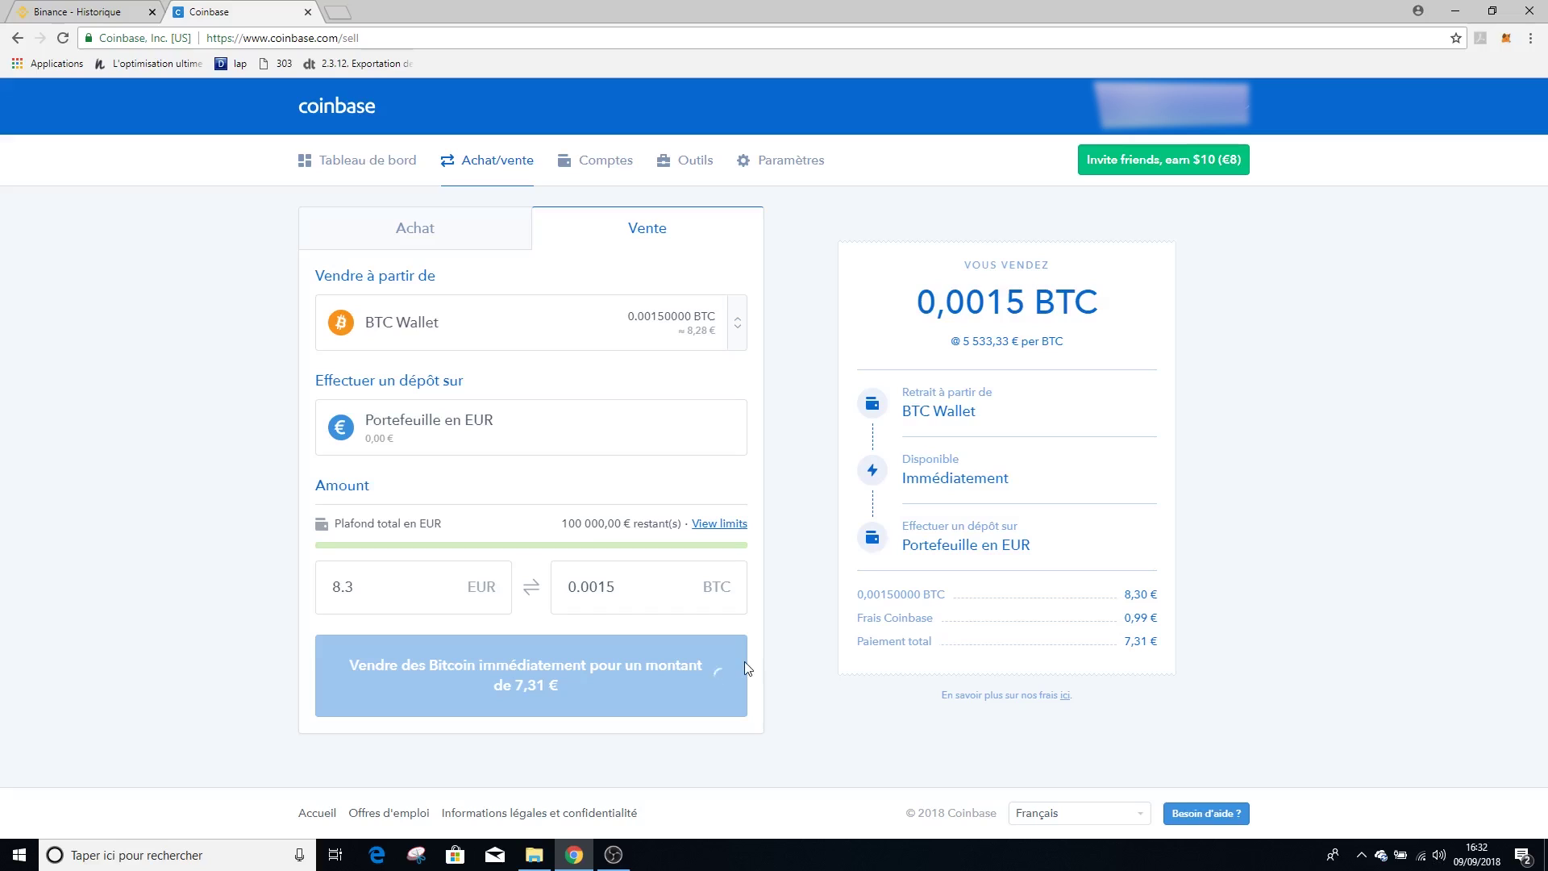
pyautogui.click(949, 531)
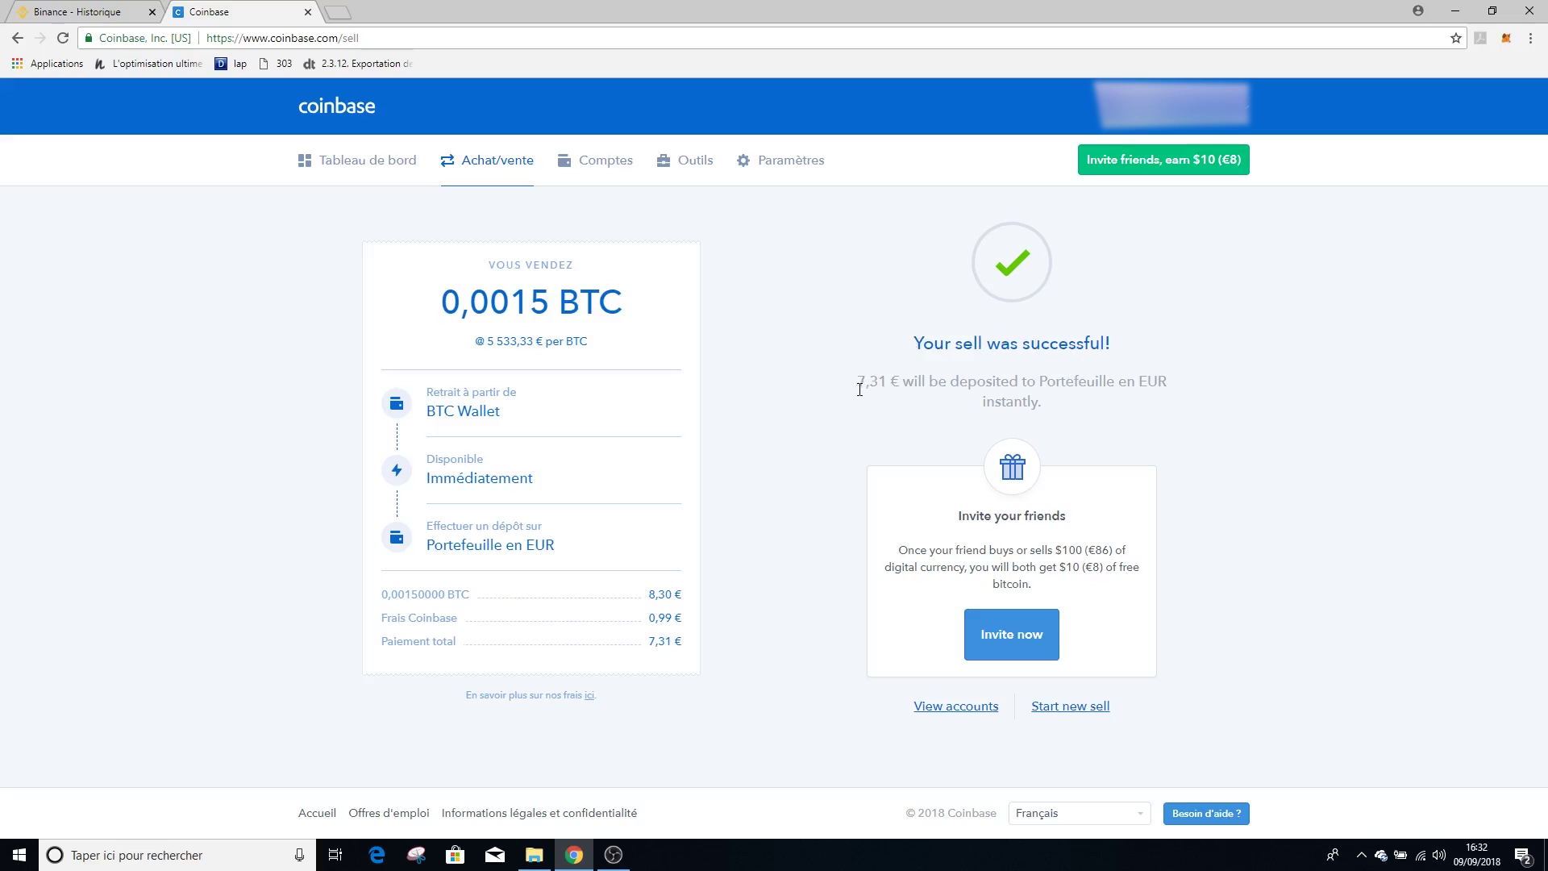
# Verify the 7,31 € deposit and go back to the dashboard to view the euro balance.
pyautogui.moveTo(854, 382); pyautogui.dragTo(903, 382)
pyautogui.click(903, 381)
pyautogui.click(368, 160)
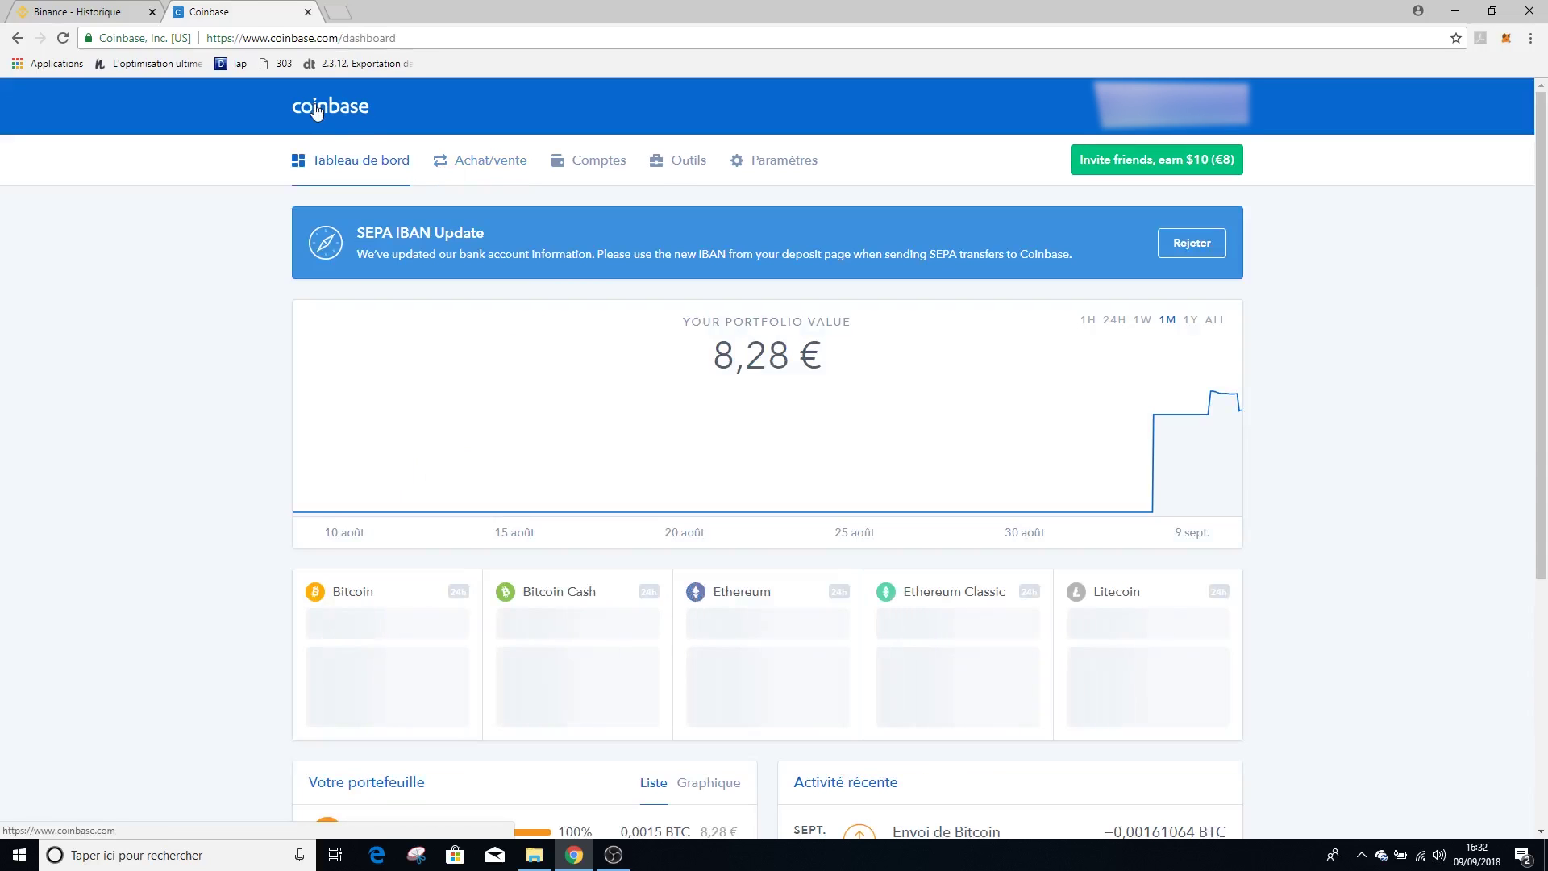
pyautogui.scroll(-2, 146, 288)
pyautogui.scroll(-3, 145, 288)
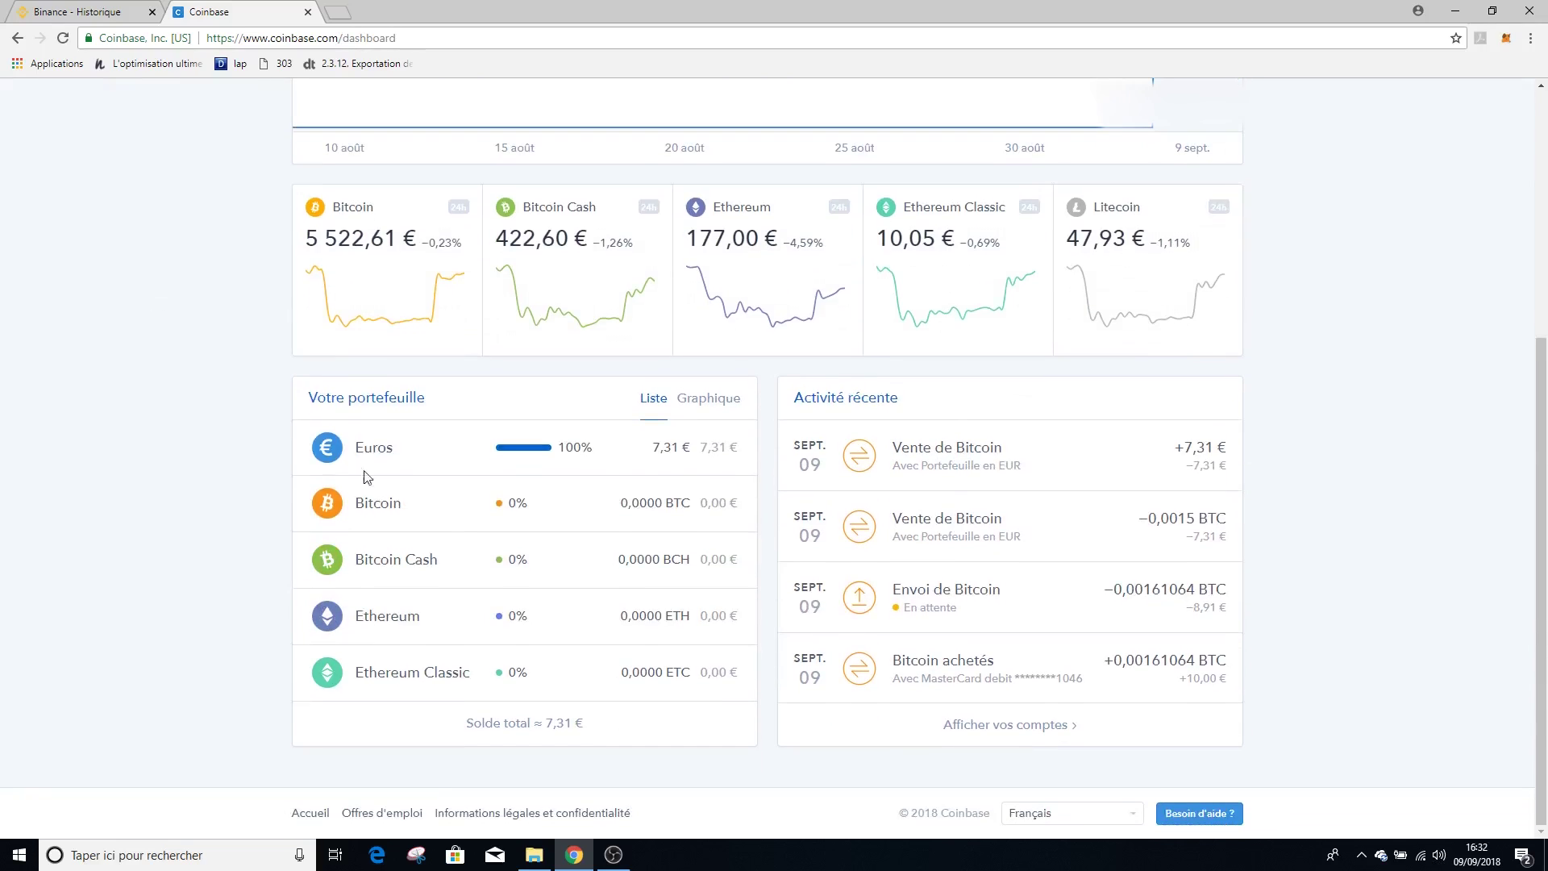